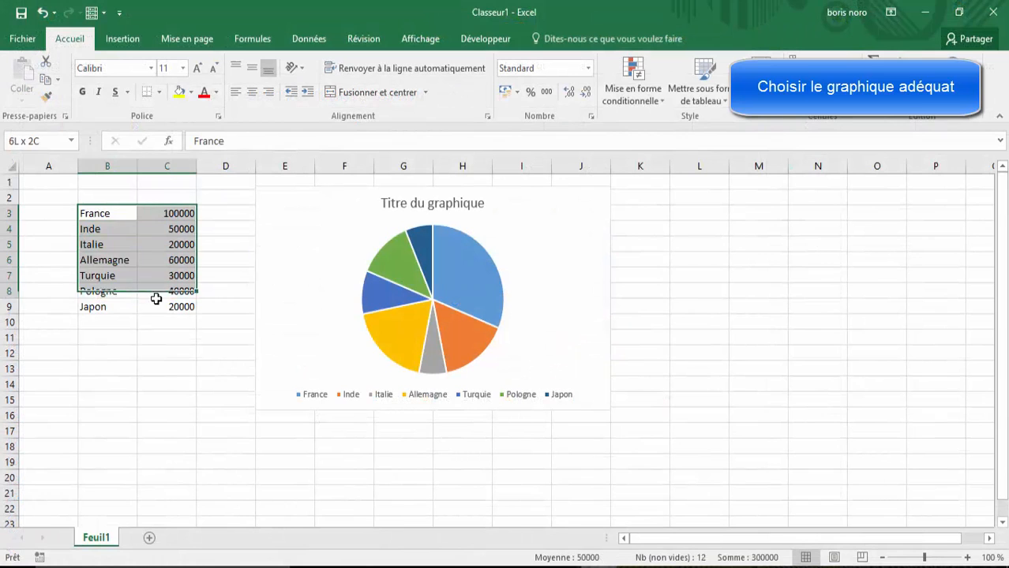
Step: Insert a clustered bar chart (Barres groupées) from B3:C9 and place it beside the pie chart
{"action": "left_click", "coordinate": [122, 39]}
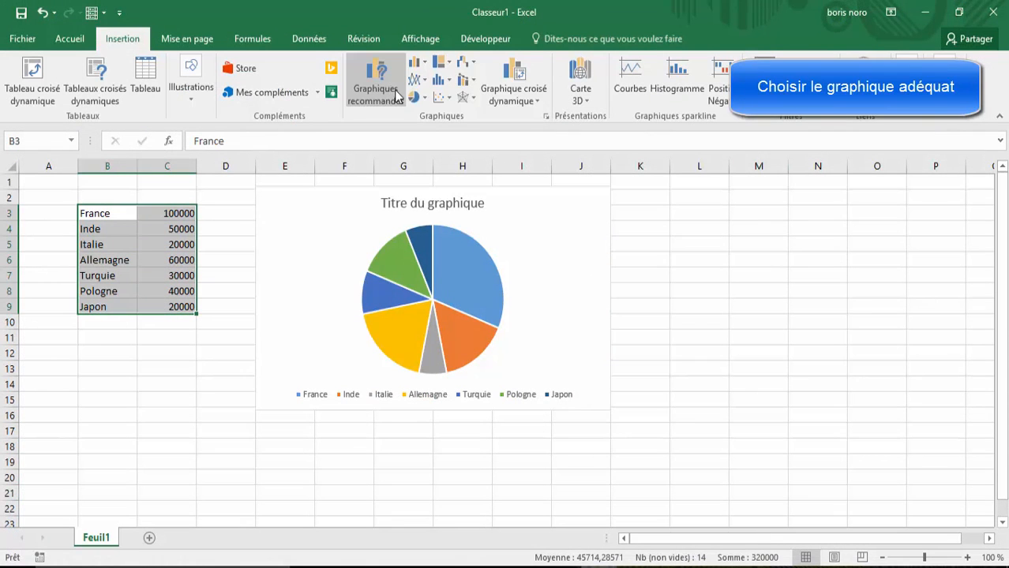
{"action": "left_click", "coordinate": [548, 118]}
{"action": "left_click", "coordinate": [371, 237]}
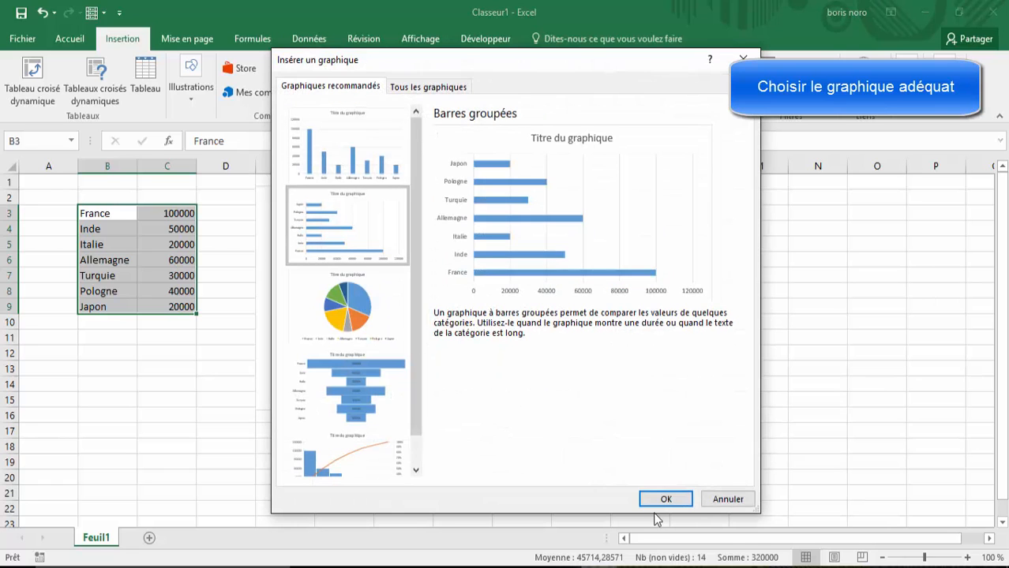
{"action": "left_click", "coordinate": [665, 500]}
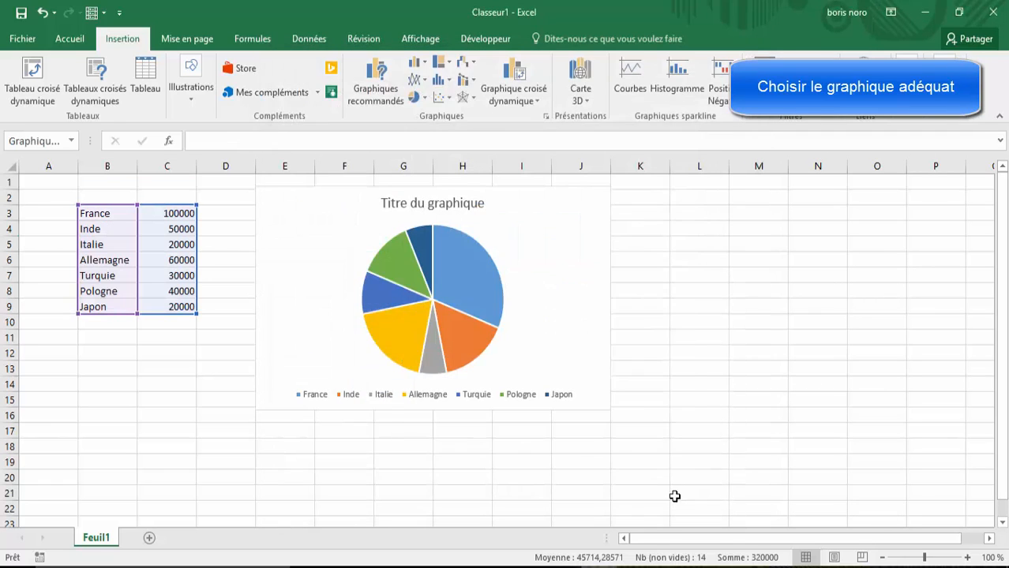
{"action": "left_click_drag", "start_coordinate": [551, 251], "coordinate": [825, 190]}
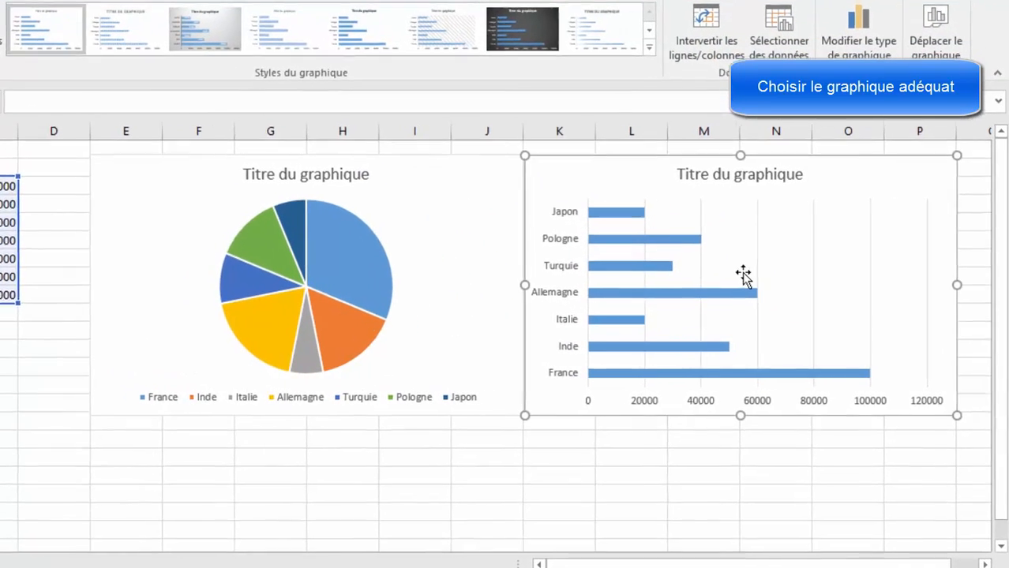
{"action": "left_click", "coordinate": [661, 507]}
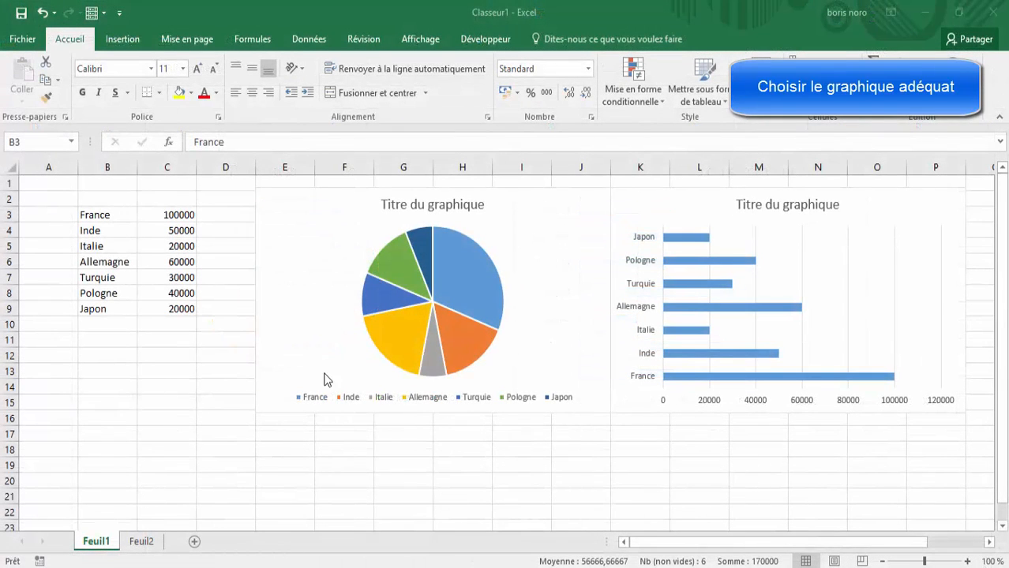
Step: Sort the country data in B3:C9 by Colonne C from largest to smallest (Du plus grand au plus petit)
{"action": "left_click", "coordinate": [142, 387]}
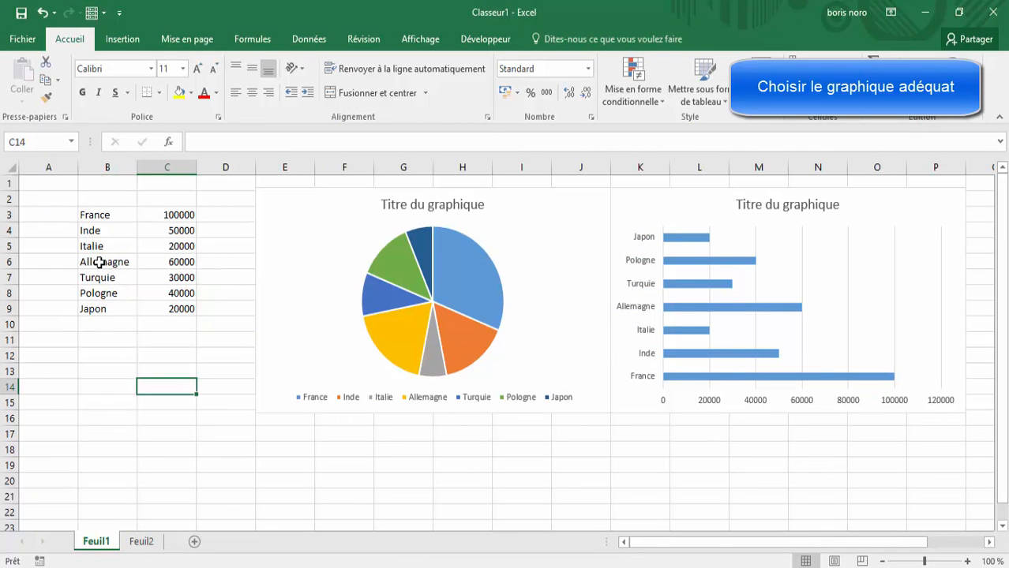
{"action": "left_click_drag", "start_coordinate": [93, 215], "coordinate": [170, 306]}
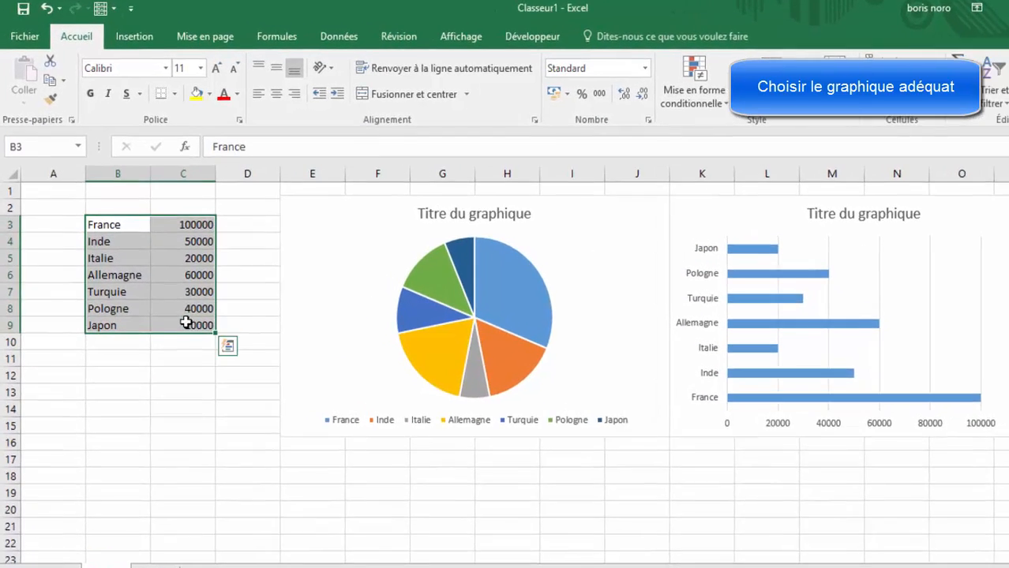
{"action": "left_click", "coordinate": [384, 38]}
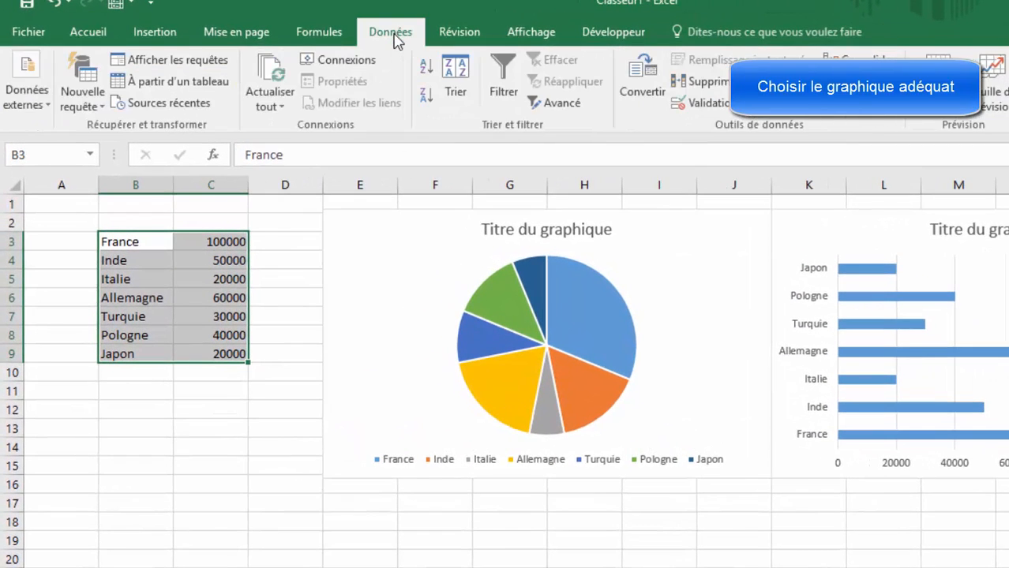
{"action": "left_click", "coordinate": [457, 83]}
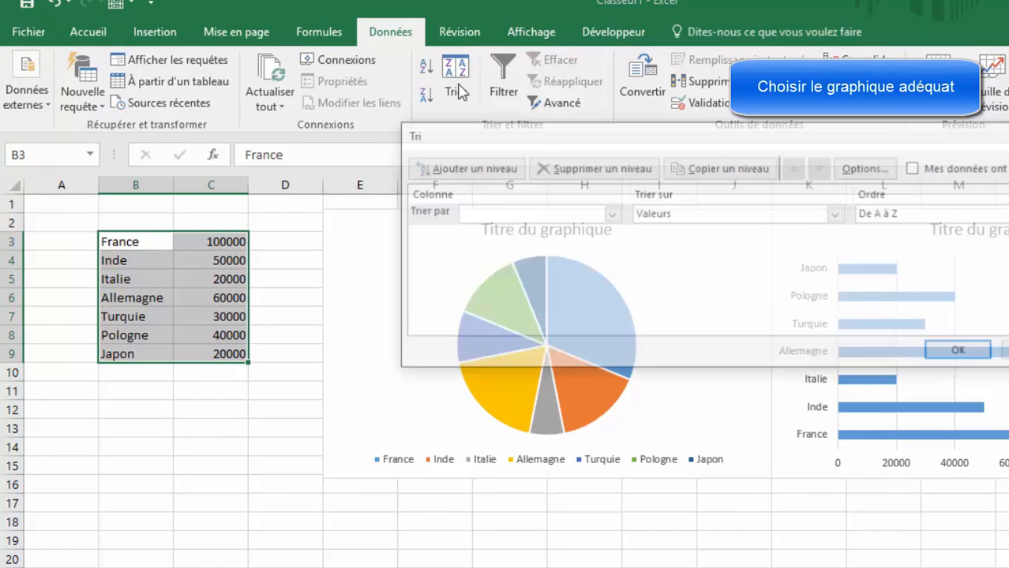
{"action": "left_click", "coordinate": [610, 213]}
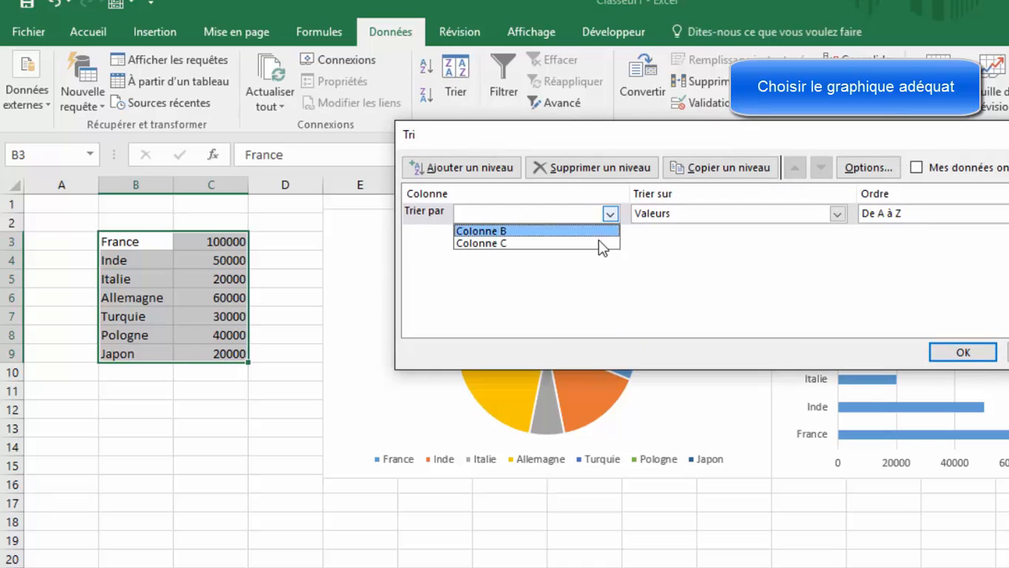
{"action": "left_click", "coordinate": [597, 243]}
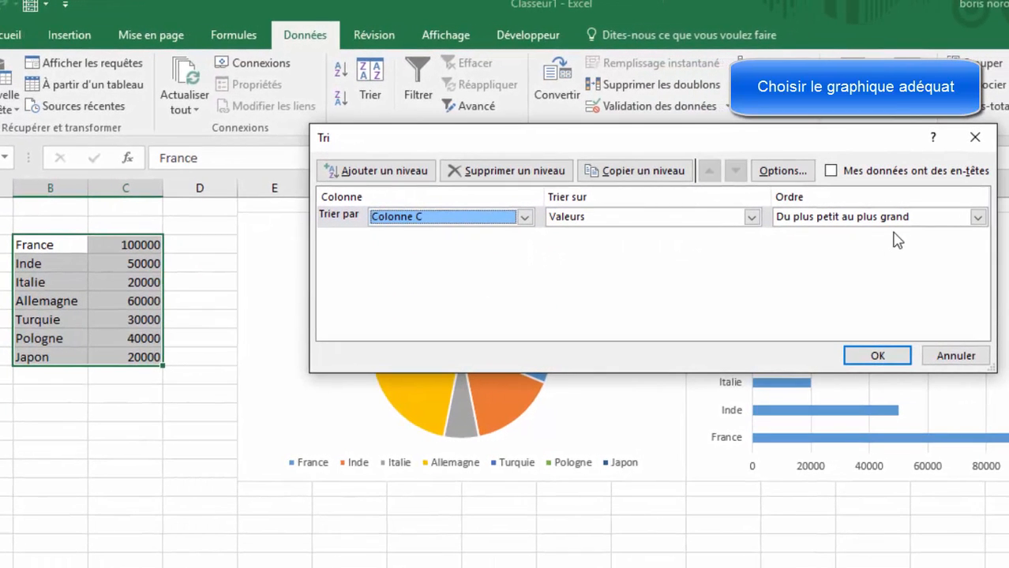
{"action": "left_click", "coordinate": [978, 216]}
{"action": "left_click", "coordinate": [892, 246]}
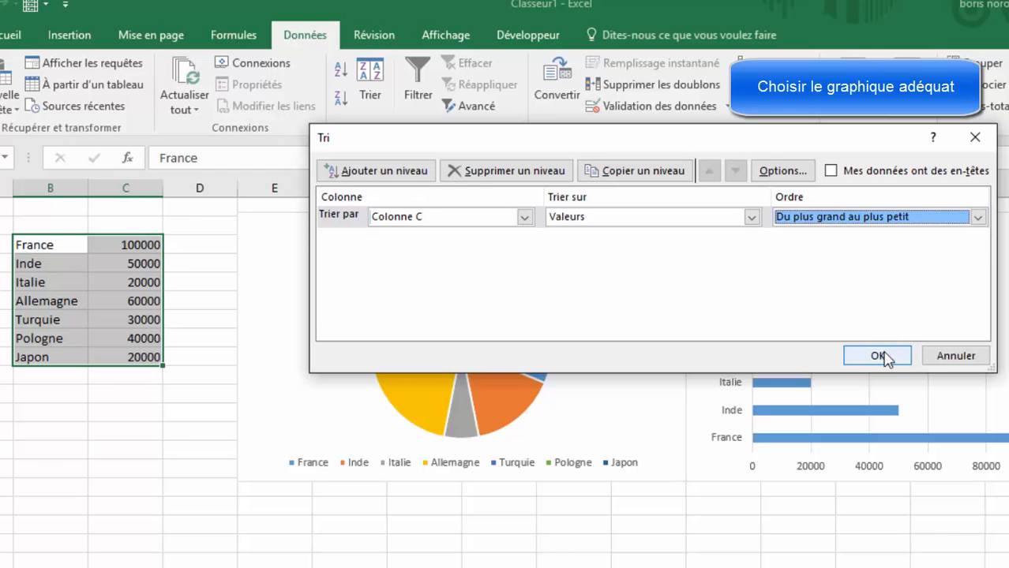
{"action": "left_click", "coordinate": [880, 356]}
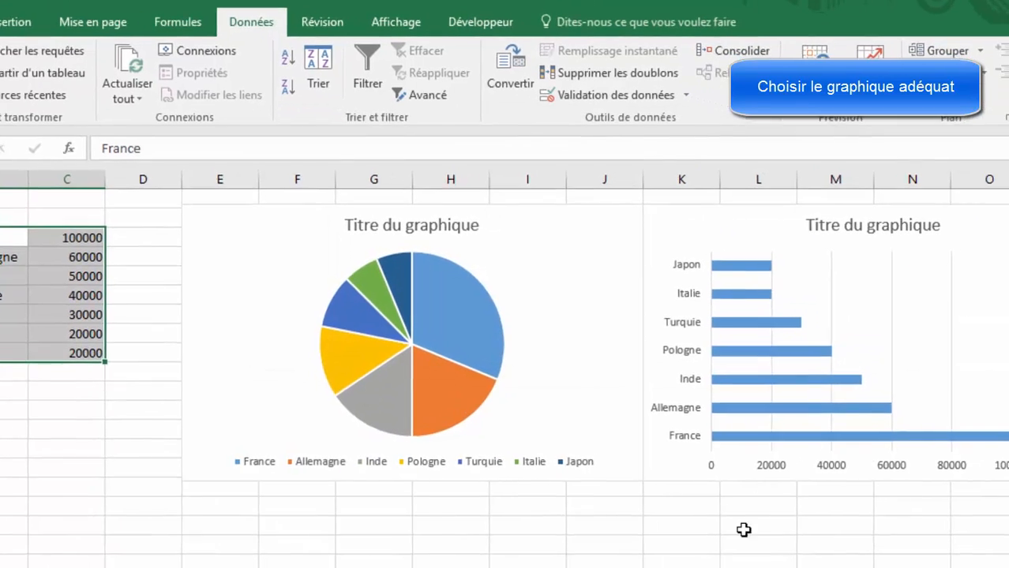
{"action": "left_click", "coordinate": [770, 543]}
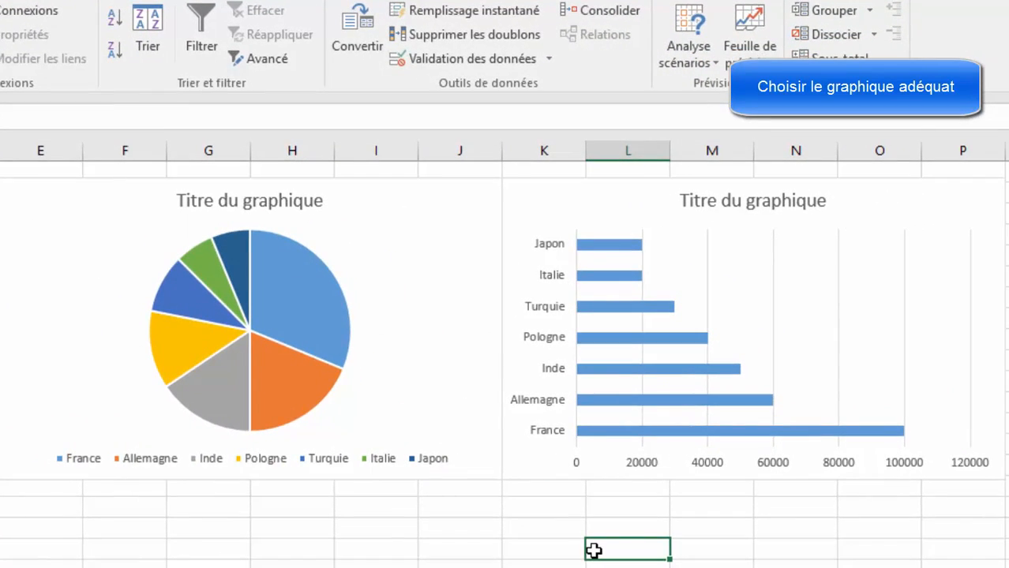
Step: Fill only the Inde bar in the bar chart with a light orange theme colour
{"action": "left_click", "coordinate": [595, 368]}
{"action": "left_click", "coordinate": [594, 368]}
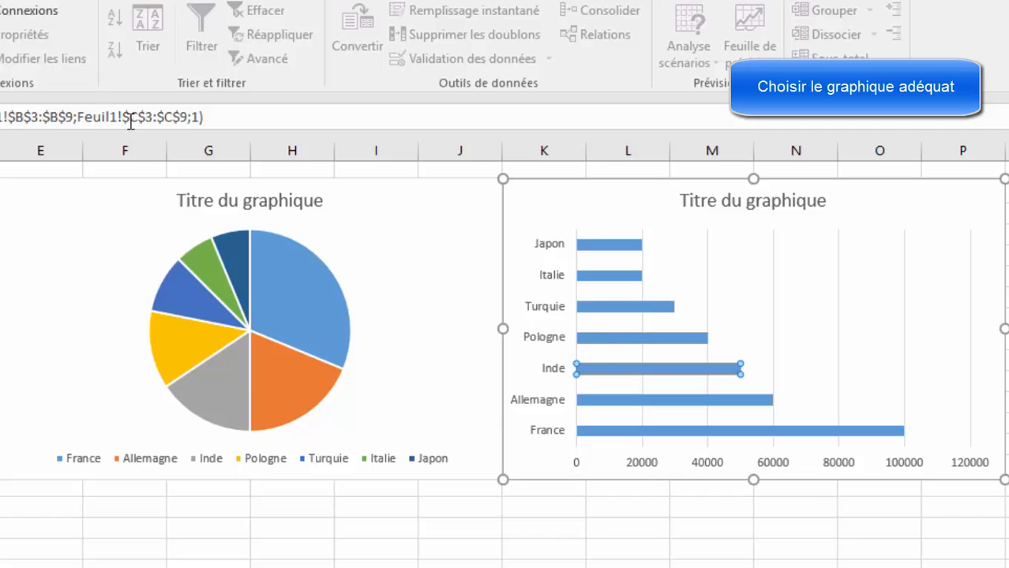
{"action": "right_click", "coordinate": [649, 363]}
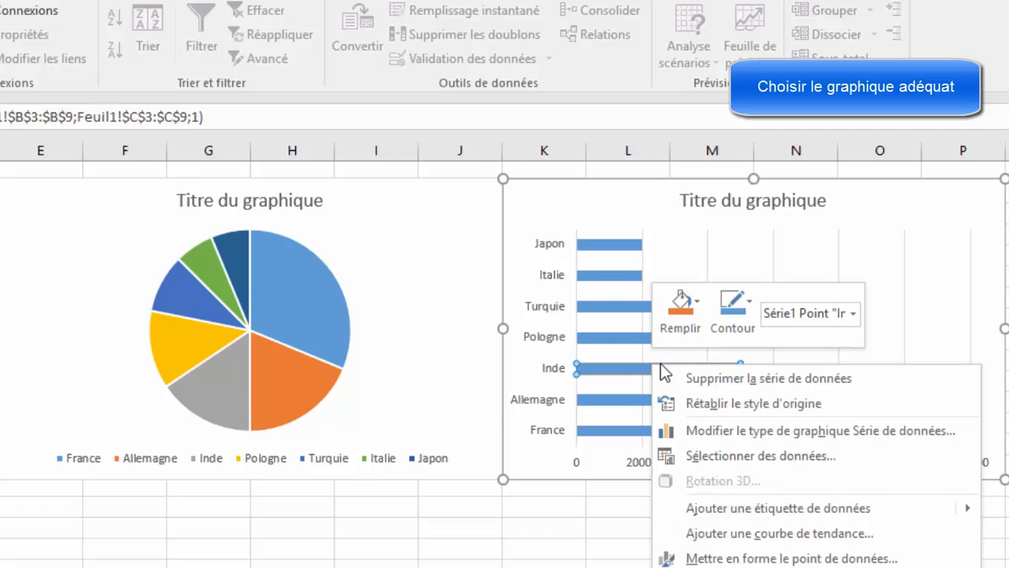
{"action": "left_click", "coordinate": [692, 325]}
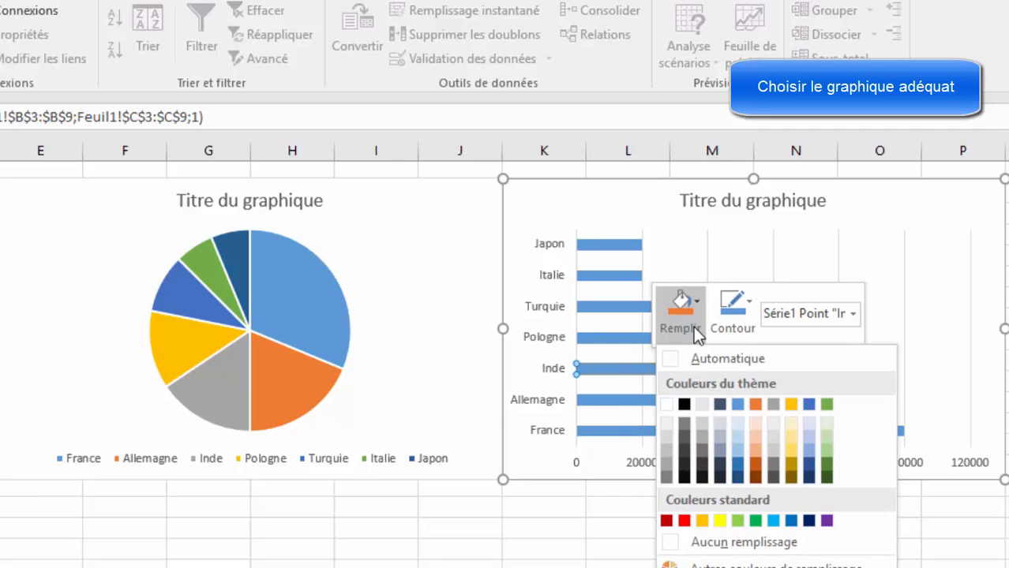
{"action": "left_click", "coordinate": [760, 452]}
{"action": "left_click", "coordinate": [628, 563]}
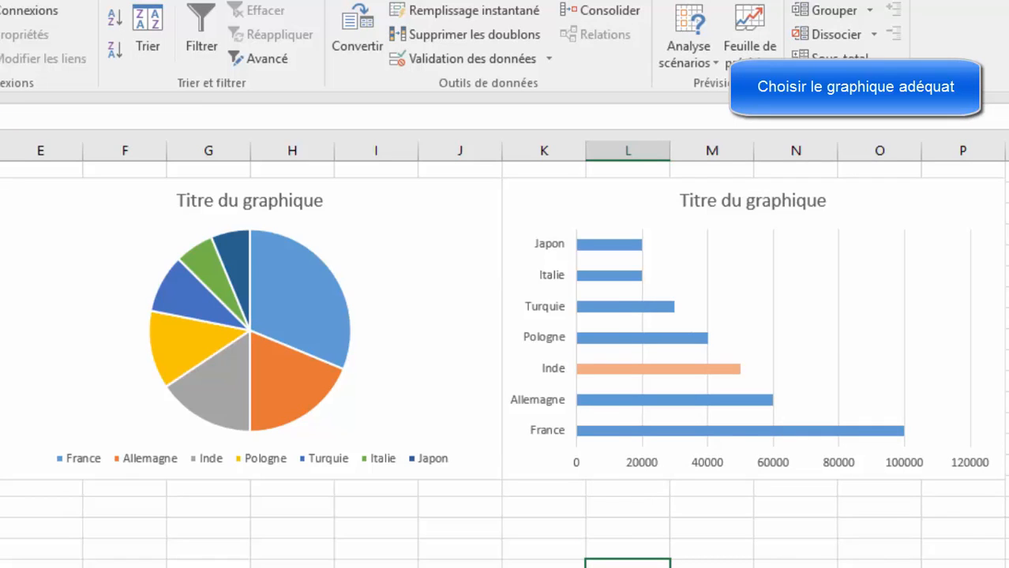
{"action": "left_click", "coordinate": [619, 371]}
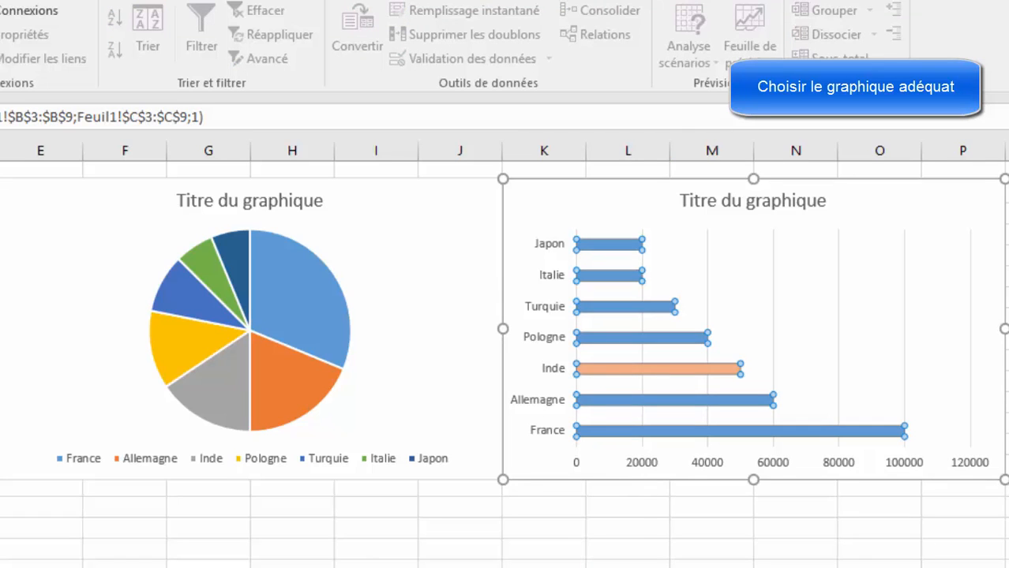
{"action": "left_click", "coordinate": [698, 550]}
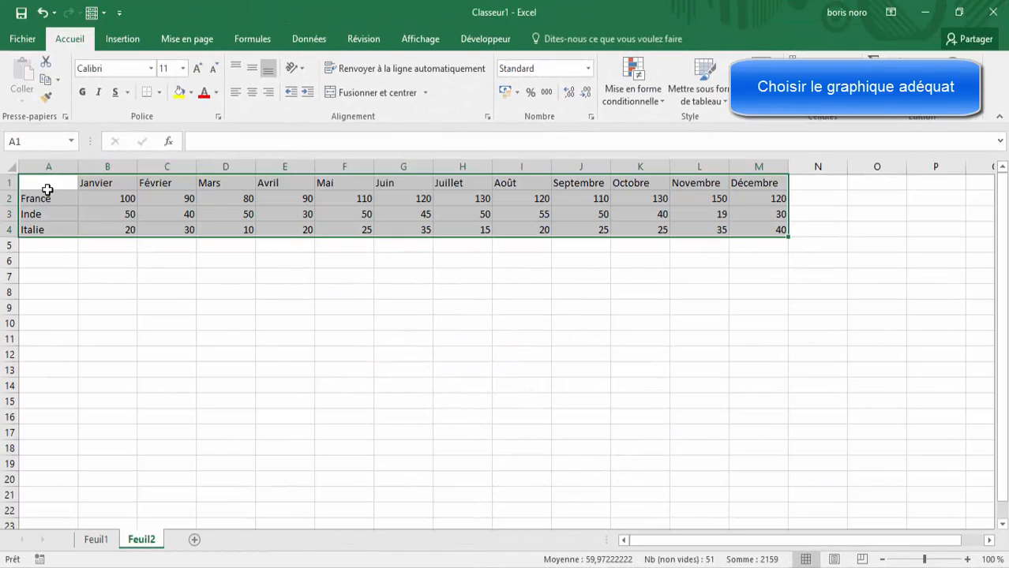
Step: Insert a 3D line chart (Courbes) from the monthly country data in A1:M4 on Feuil2
{"action": "left_click", "coordinate": [122, 41]}
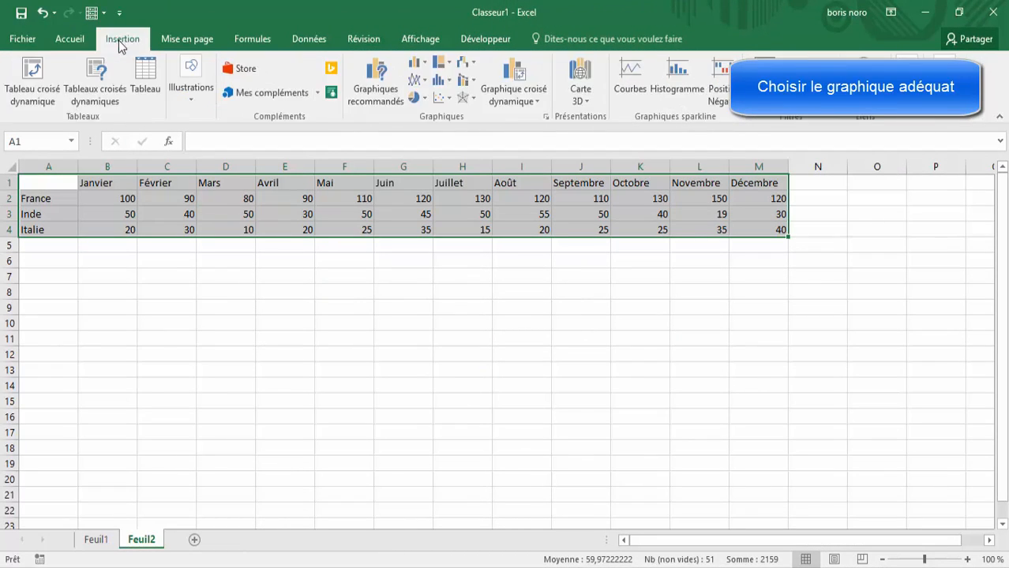
{"action": "left_click", "coordinate": [546, 116]}
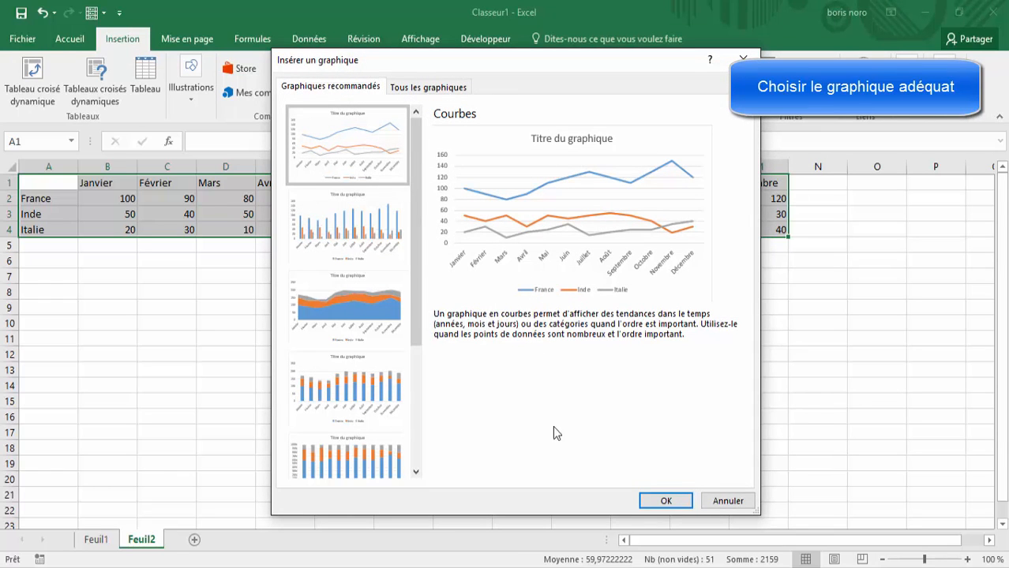
{"action": "left_click", "coordinate": [454, 89]}
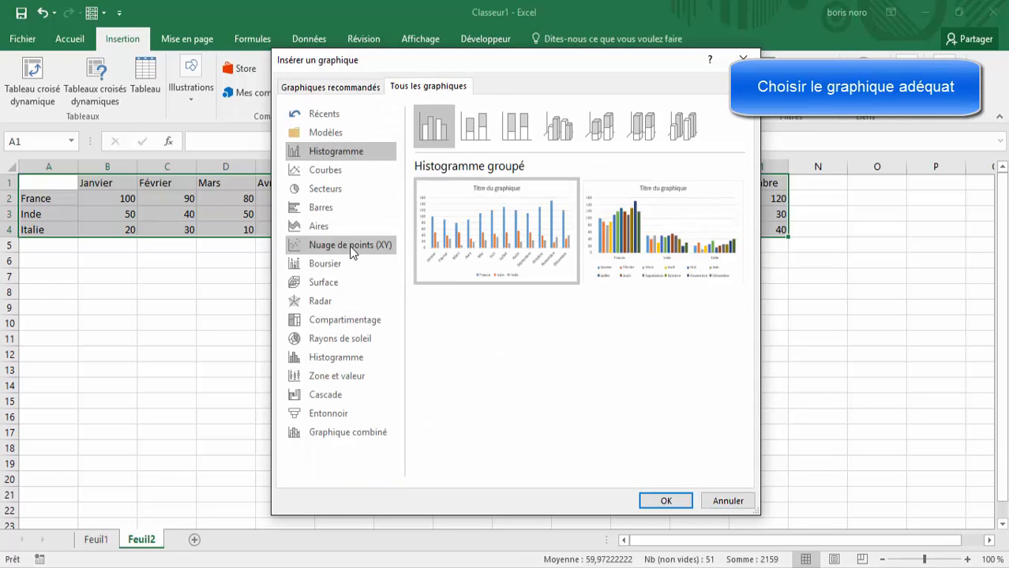
{"action": "left_click", "coordinate": [337, 170]}
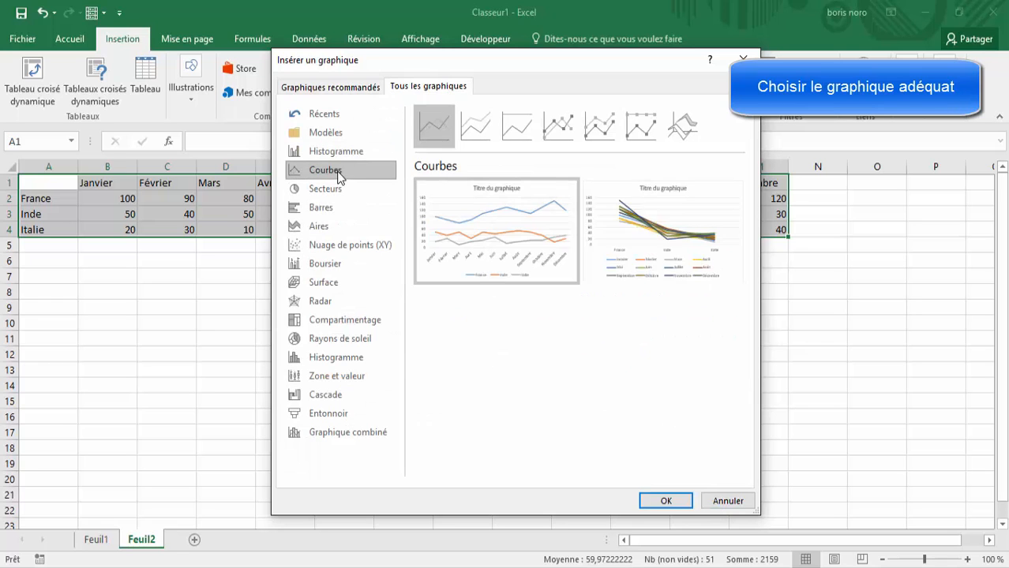
{"action": "left_click", "coordinate": [682, 128]}
{"action": "left_click", "coordinate": [663, 500]}
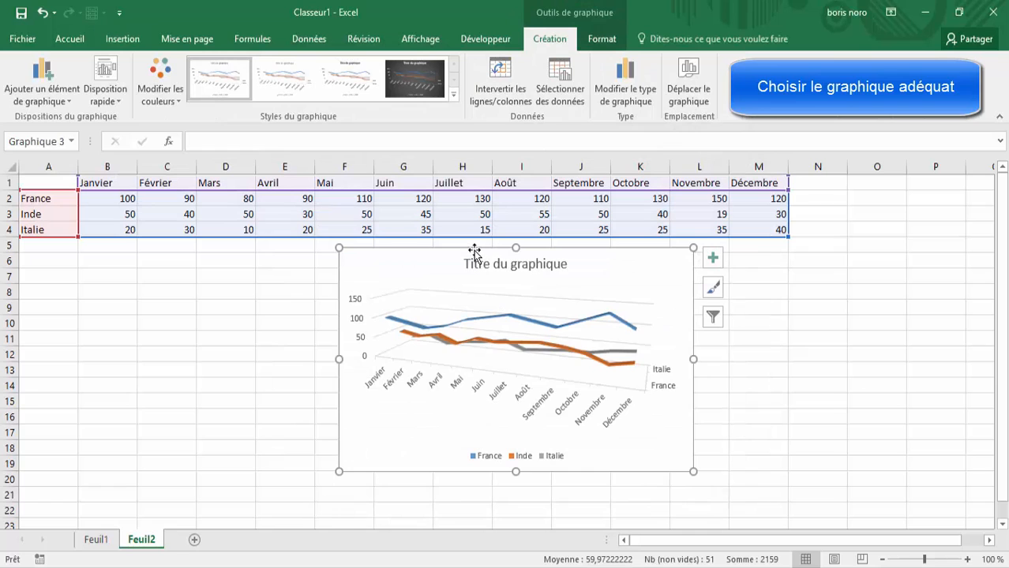
Step: Move the 3D line chart under the monthly table, starting at column B, and widen it to column J
{"action": "left_click_drag", "start_coordinate": [474, 251], "coordinate": [242, 255]}
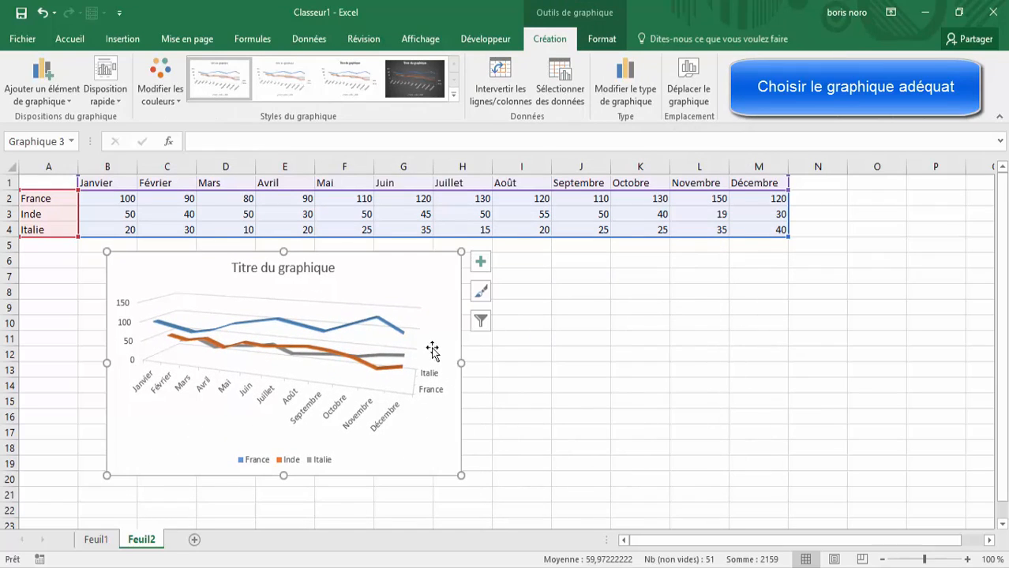
{"action": "left_click_drag", "start_coordinate": [462, 362], "coordinate": [615, 363]}
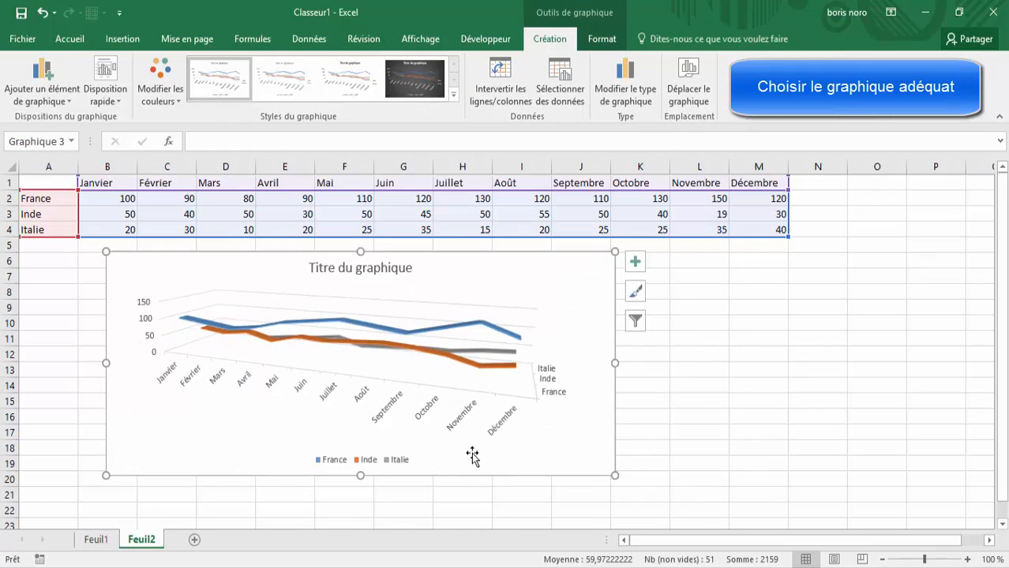
{"action": "left_click_drag", "start_coordinate": [360, 476], "coordinate": [361, 508]}
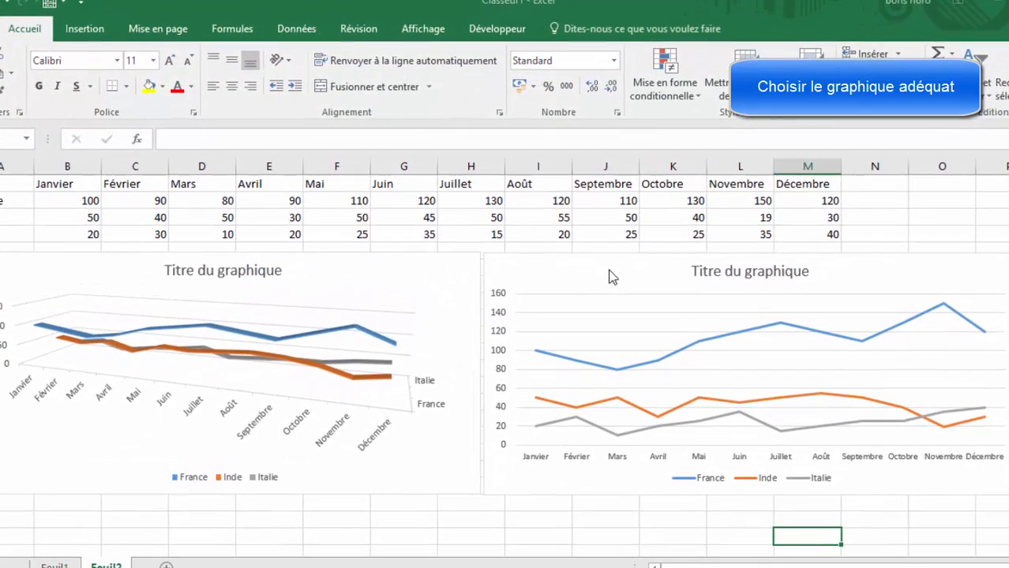
Step: Compare the Italie series in the flat line chart with the same series in the 3D line chart
{"action": "left_click", "coordinate": [609, 274]}
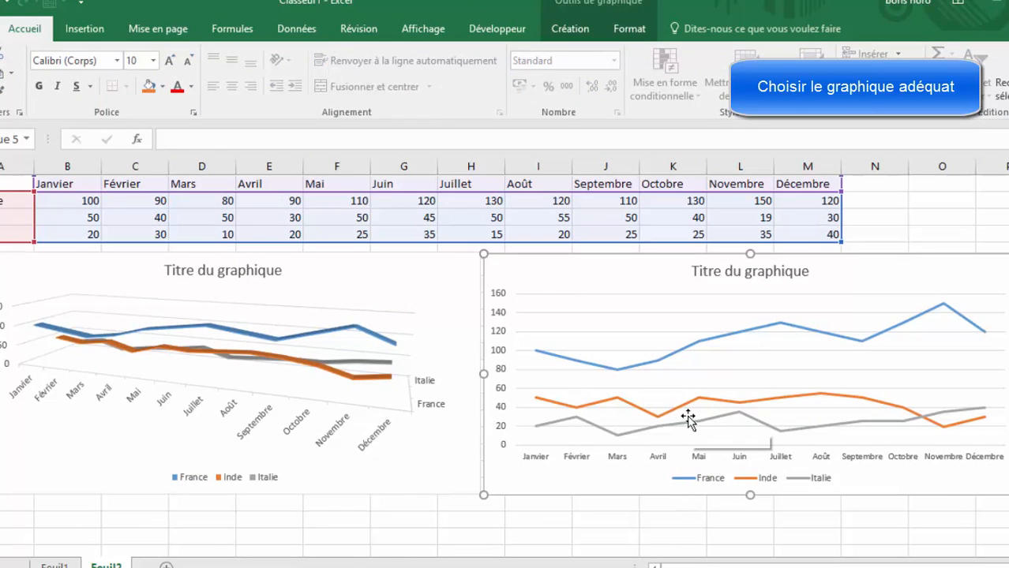
{"action": "left_click", "coordinate": [926, 421]}
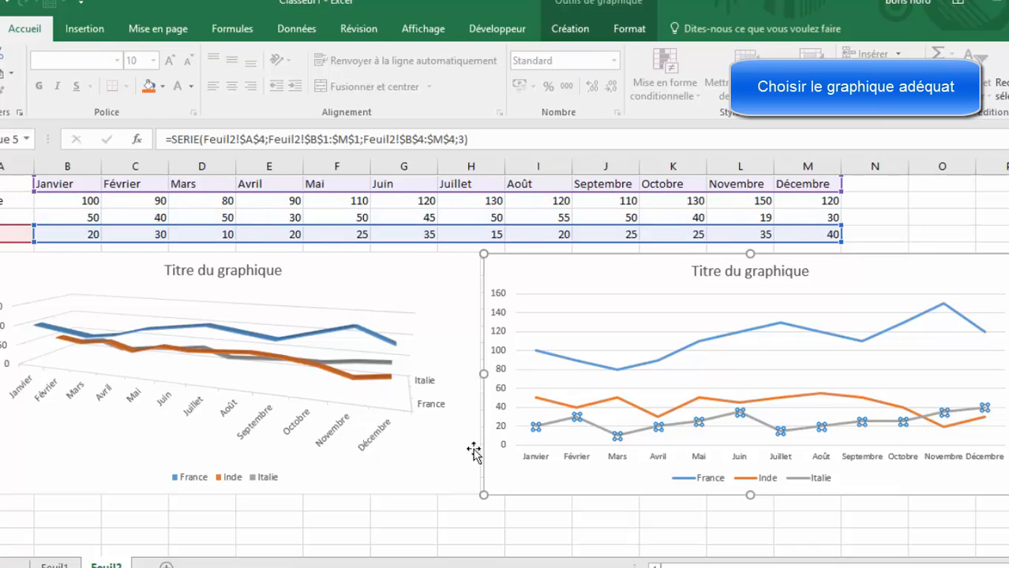
{"action": "left_click", "coordinate": [322, 363]}
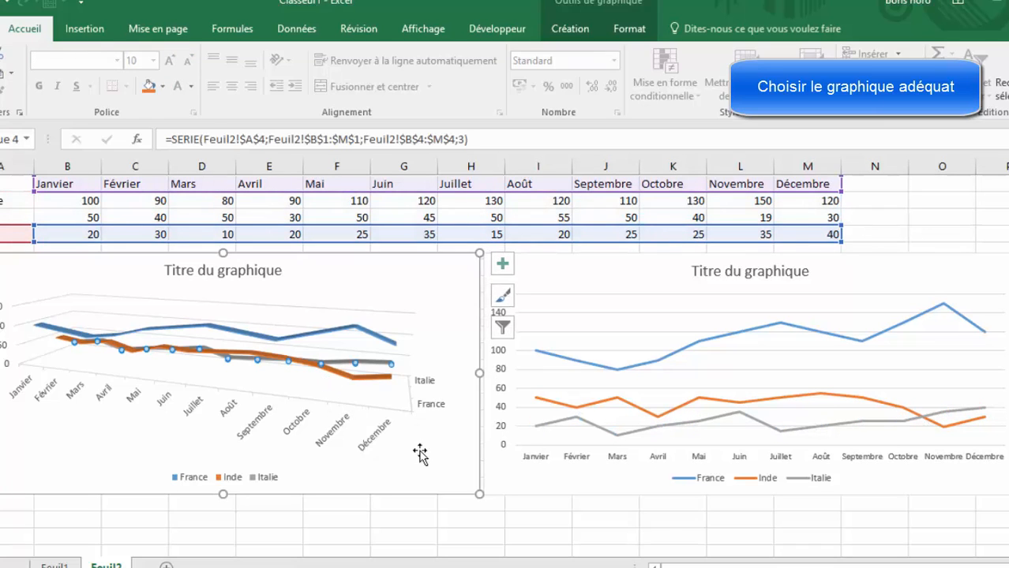
{"action": "left_click", "coordinate": [451, 459]}
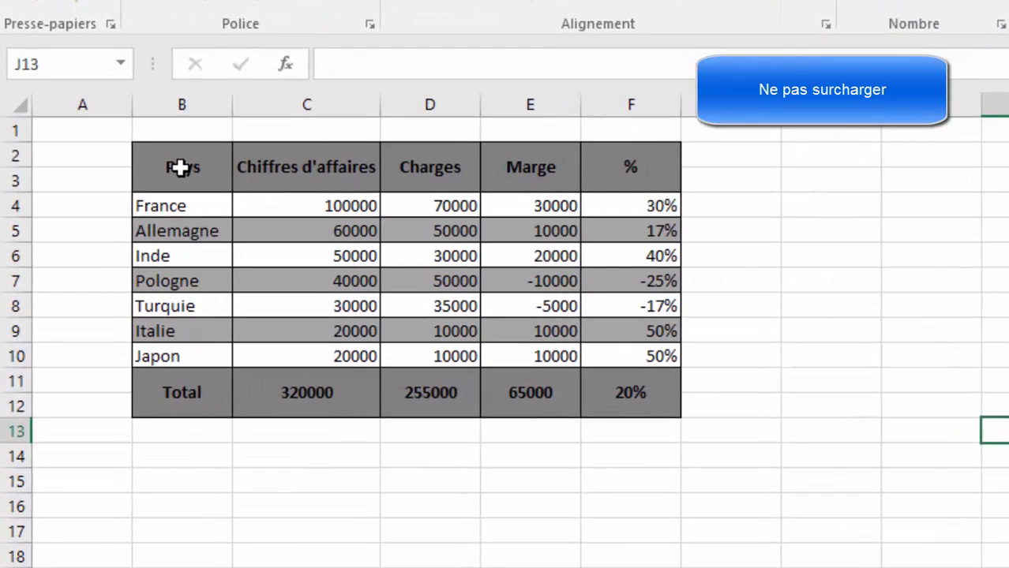
Step: Examine the grey header, total row and alternating shaded rows of the Pays table
{"action": "left_click", "coordinate": [162, 178]}
{"action": "left_click", "coordinate": [191, 383]}
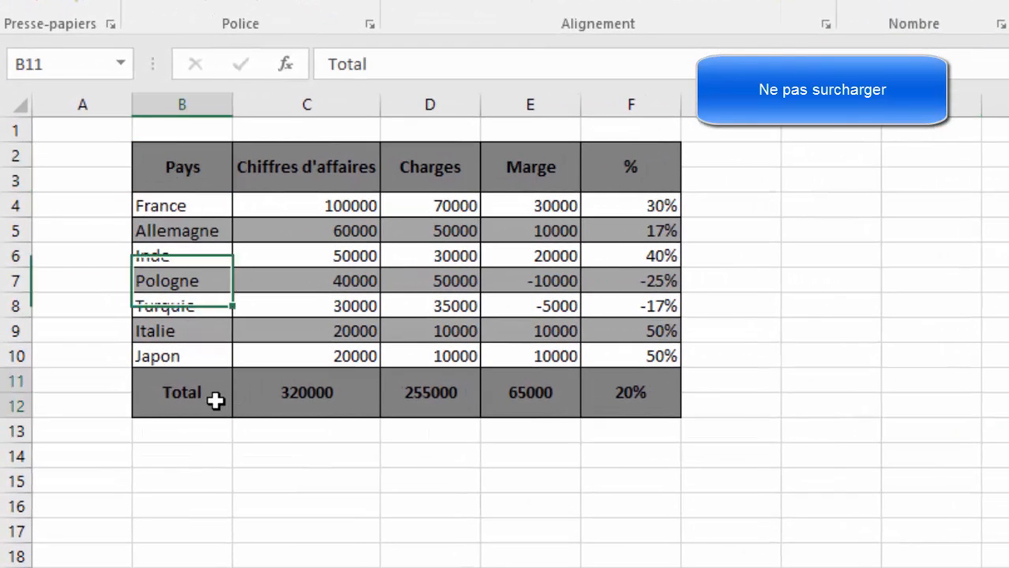
{"action": "left_click", "coordinate": [205, 167]}
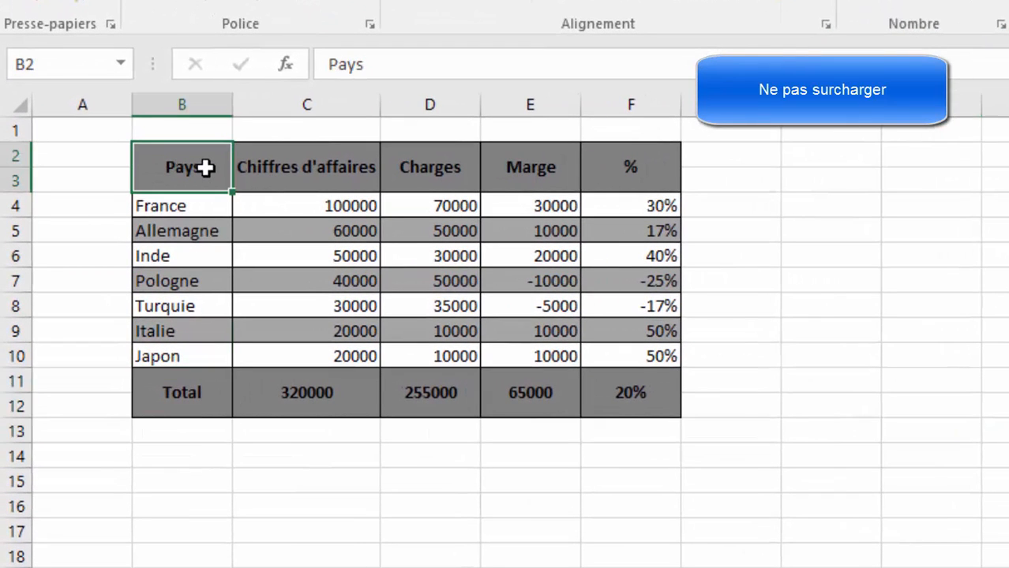
{"action": "left_click", "coordinate": [200, 230]}
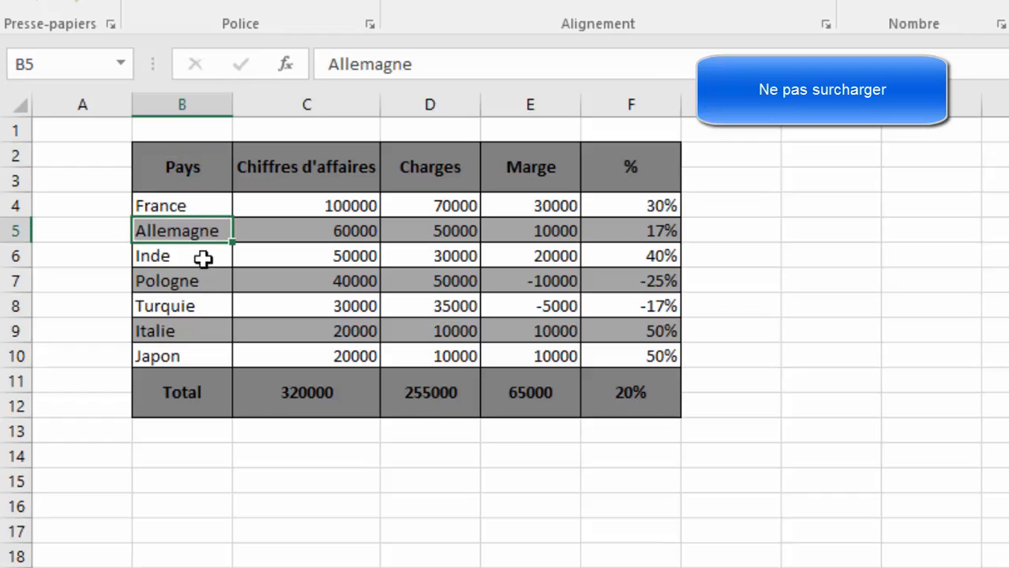
{"action": "left_click", "coordinate": [197, 506]}
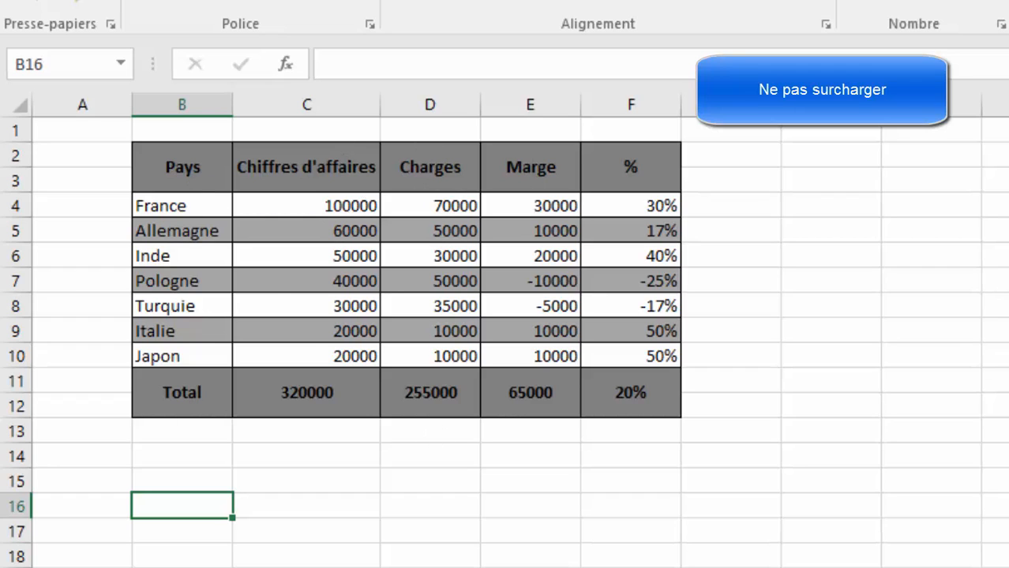
Step: Examine the France row's unformatted amounts, then the shaded Total and header rows of the heavily formatted Pays table
{"action": "left_click", "coordinate": [317, 204]}
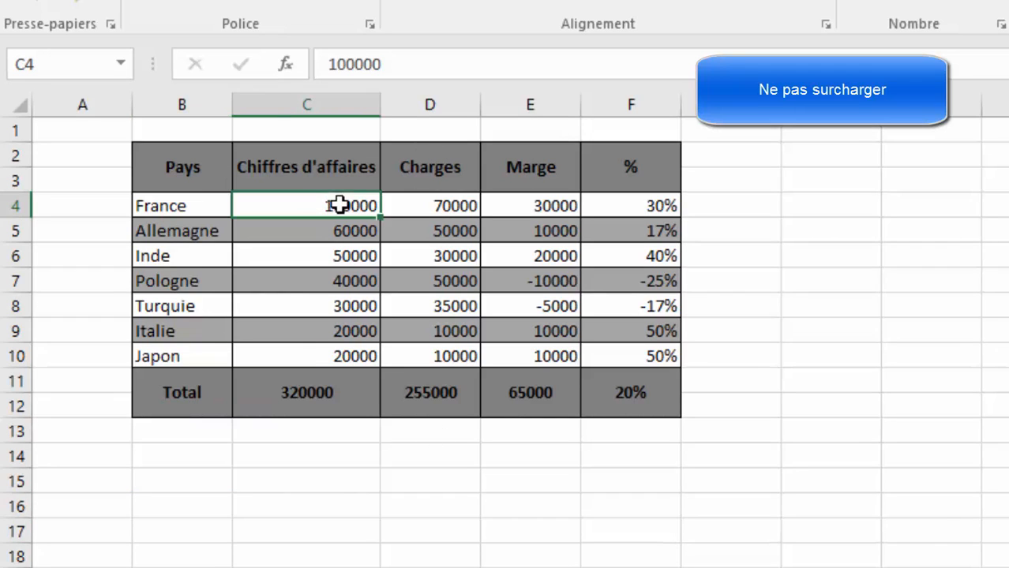
{"action": "left_click", "coordinate": [449, 207]}
{"action": "left_click", "coordinate": [532, 199]}
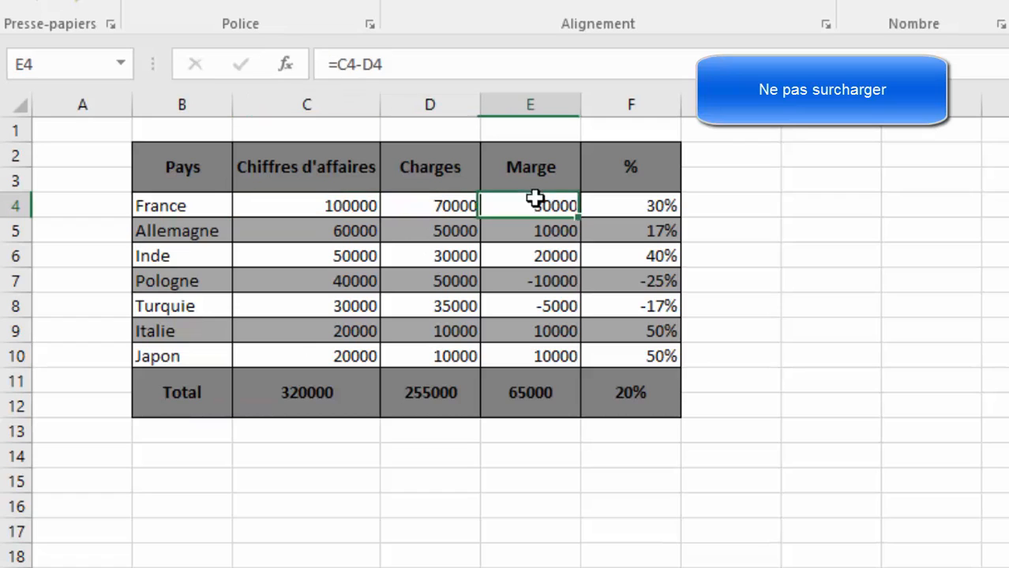
{"action": "left_click", "coordinate": [259, 392]}
{"action": "left_click", "coordinate": [498, 567]}
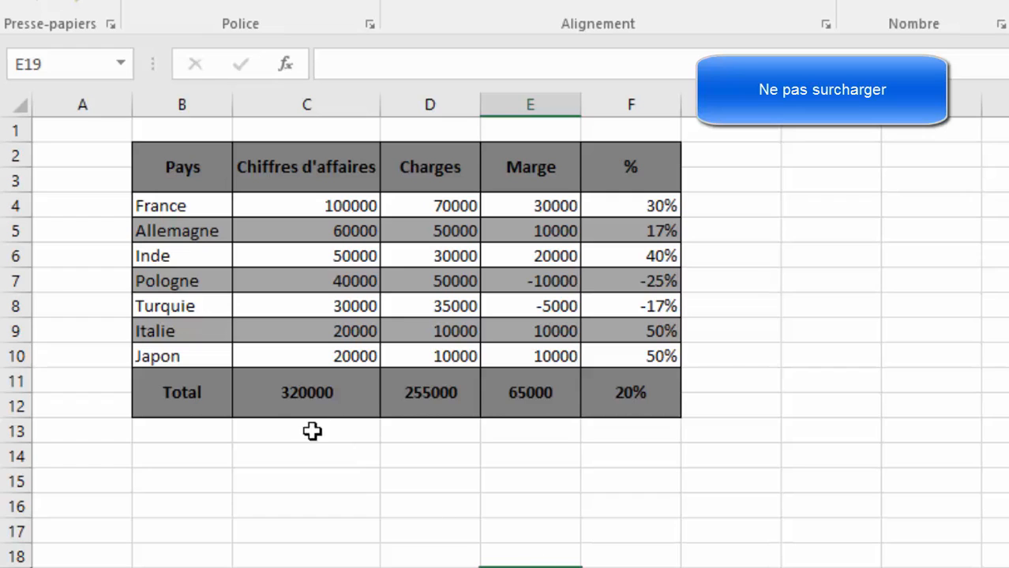
{"action": "left_click_drag", "start_coordinate": [175, 387], "coordinate": [668, 403]}
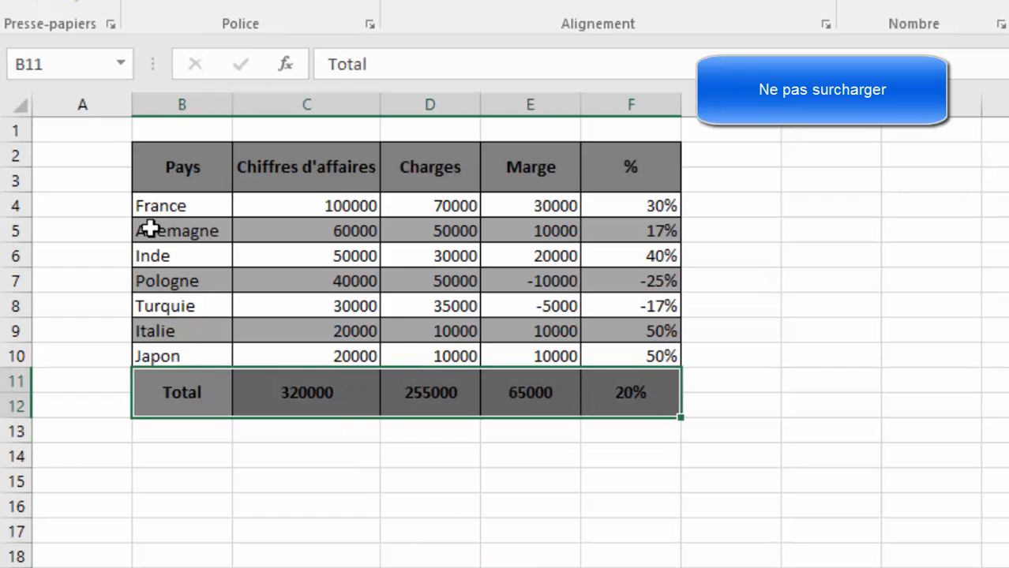
{"action": "left_click_drag", "start_coordinate": [162, 162], "coordinate": [671, 176]}
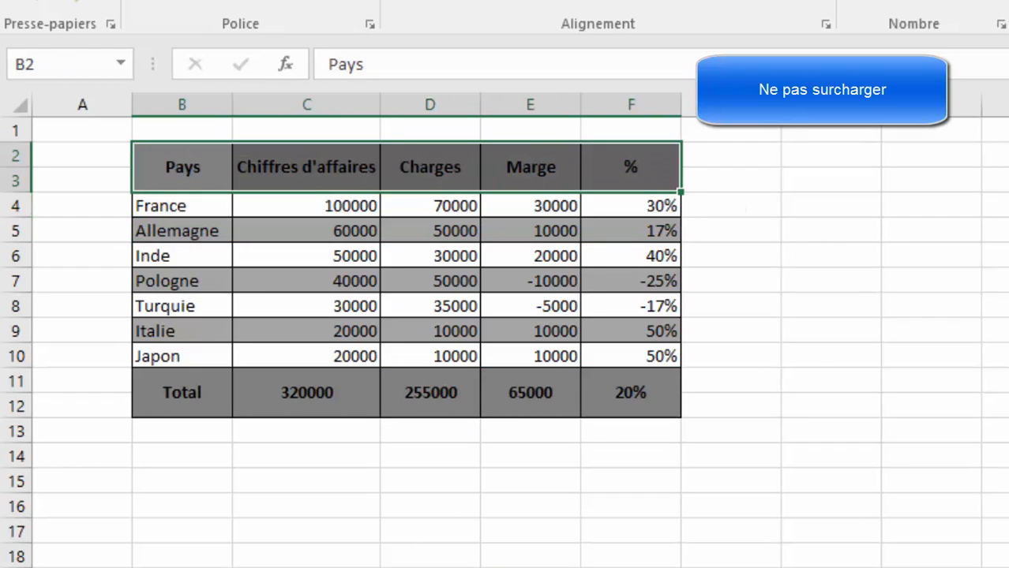
{"action": "left_click", "coordinate": [998, 356]}
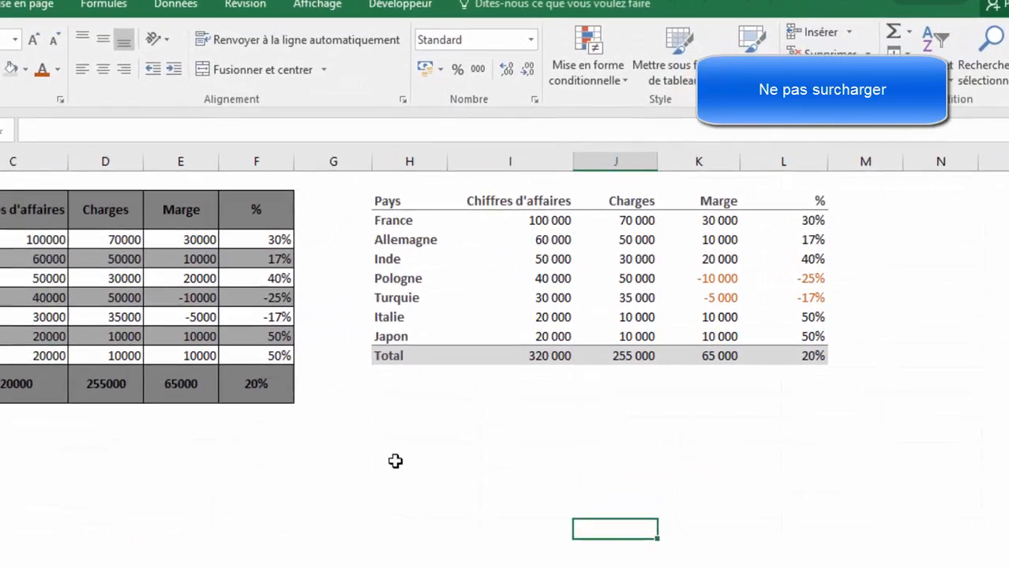
Step: Examine the lightly formatted Pays table in columns H to L: header, Total row, thousands separators and the coloured negative values of Pologne and Turquie
{"action": "left_click", "coordinate": [372, 209]}
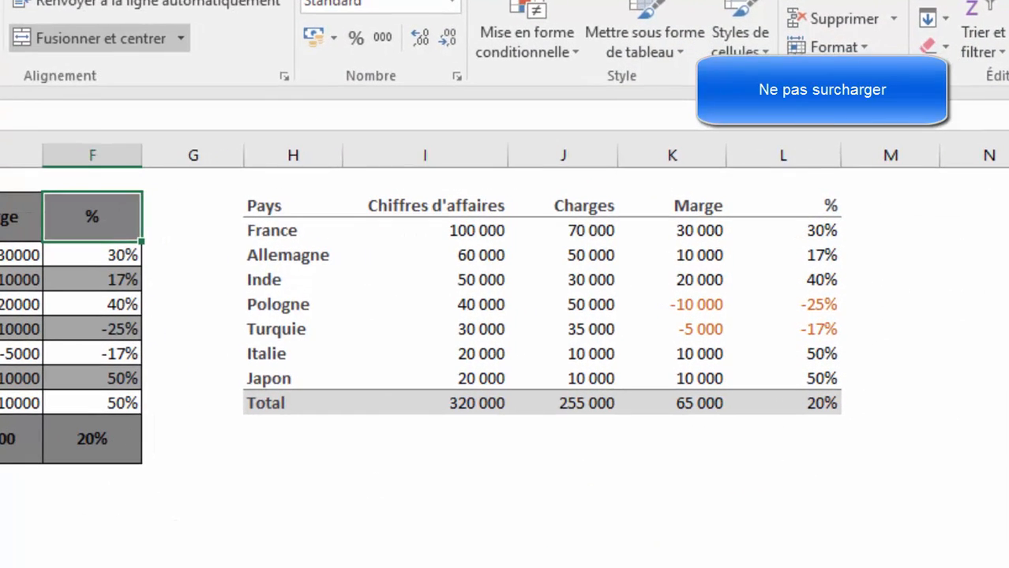
{"action": "left_click", "coordinate": [424, 567]}
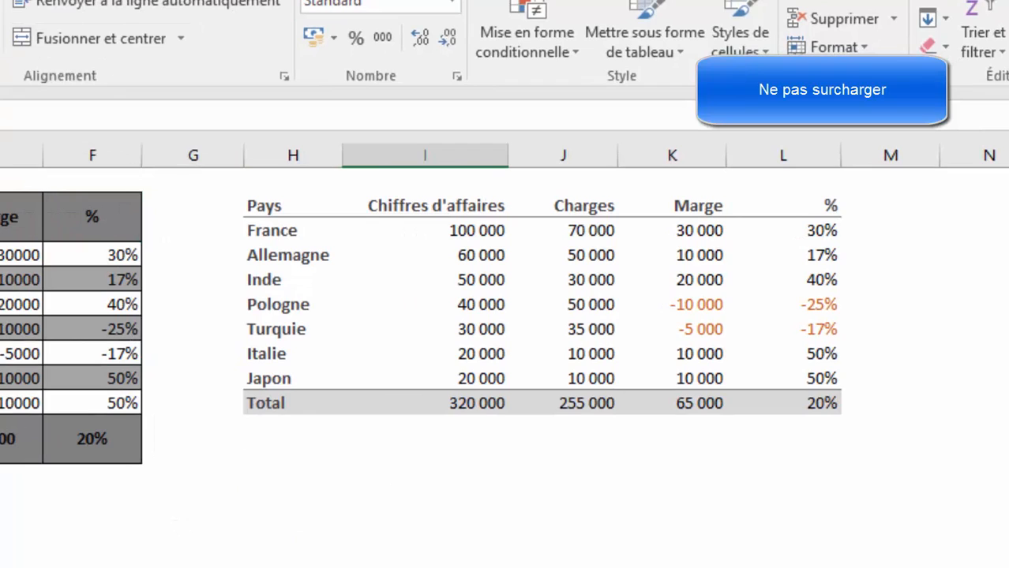
{"action": "left_click", "coordinate": [299, 408]}
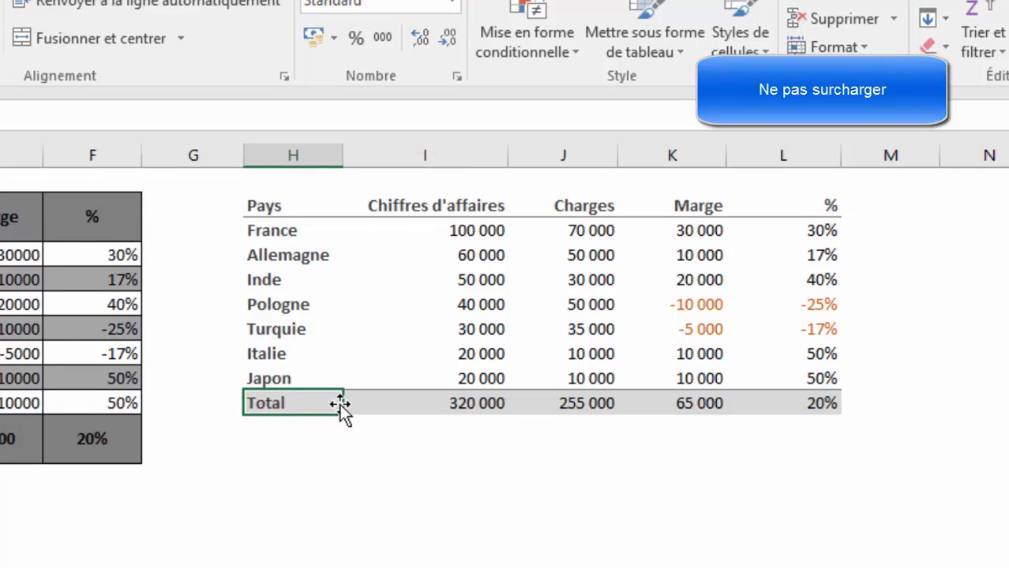
{"action": "left_click", "coordinate": [793, 564]}
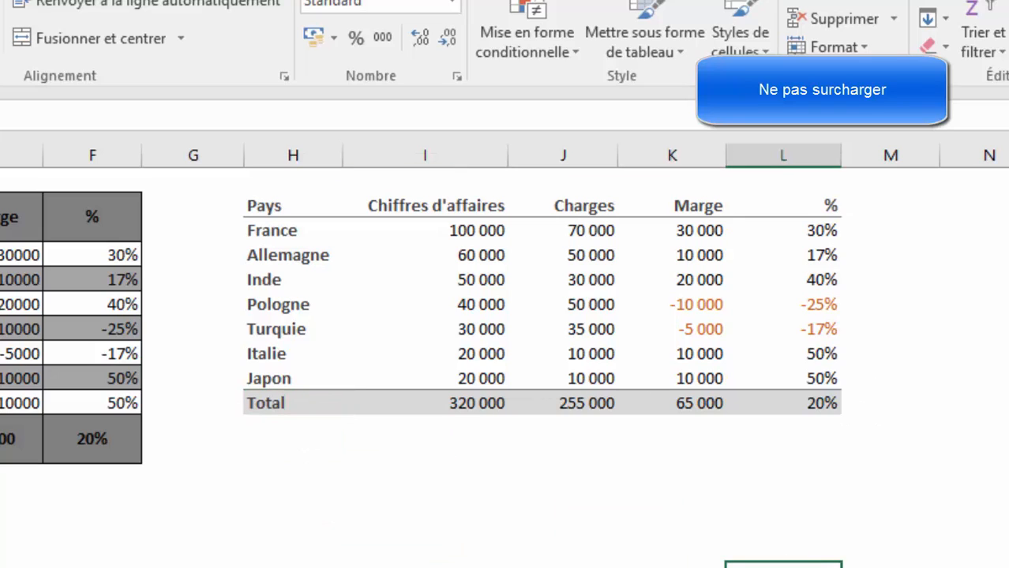
{"action": "left_click", "coordinate": [715, 306]}
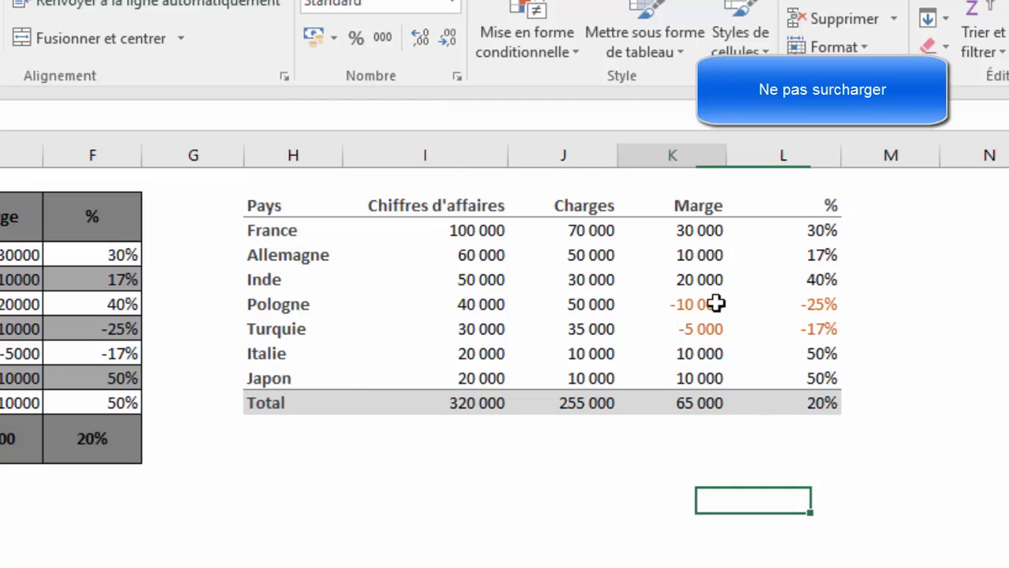
{"action": "left_click", "coordinate": [816, 312]}
{"action": "left_click", "coordinate": [806, 324]}
{"action": "left_click", "coordinate": [694, 329]}
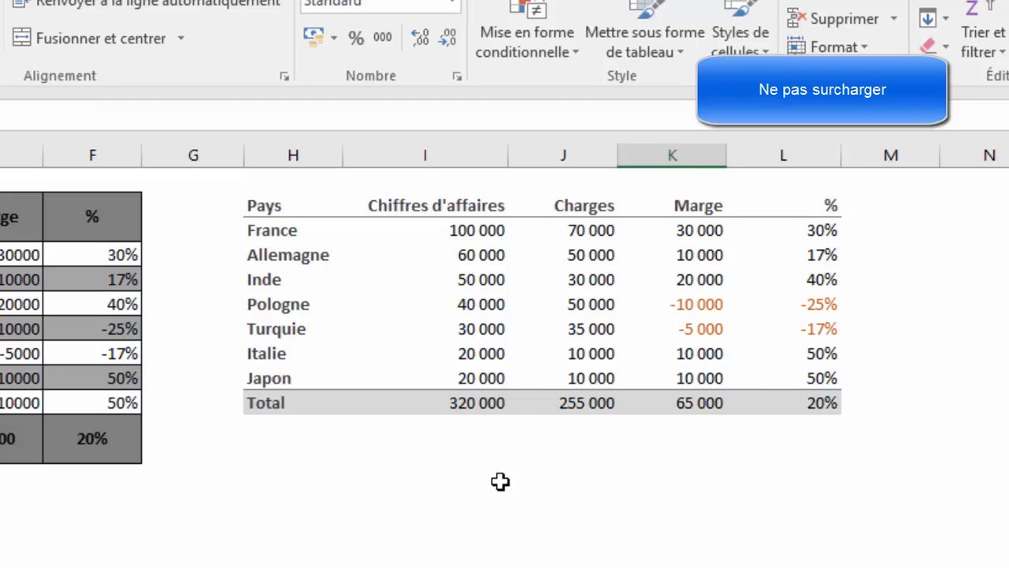
{"action": "left_click", "coordinate": [480, 230]}
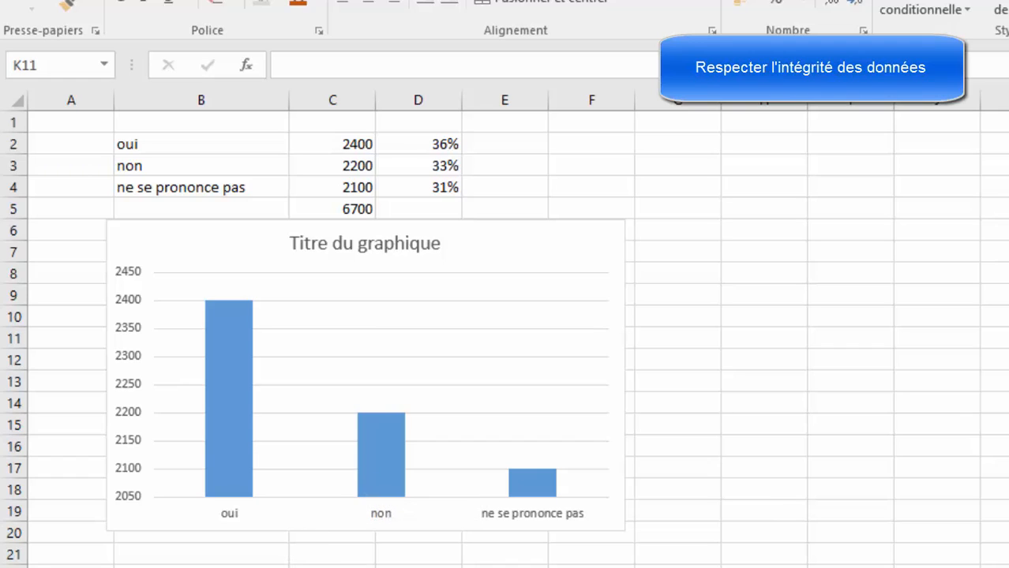
Step: Compare the starting value of the survey chart's vertical axis with the response percentages in D2:D4
{"action": "left_click", "coordinate": [932, 362]}
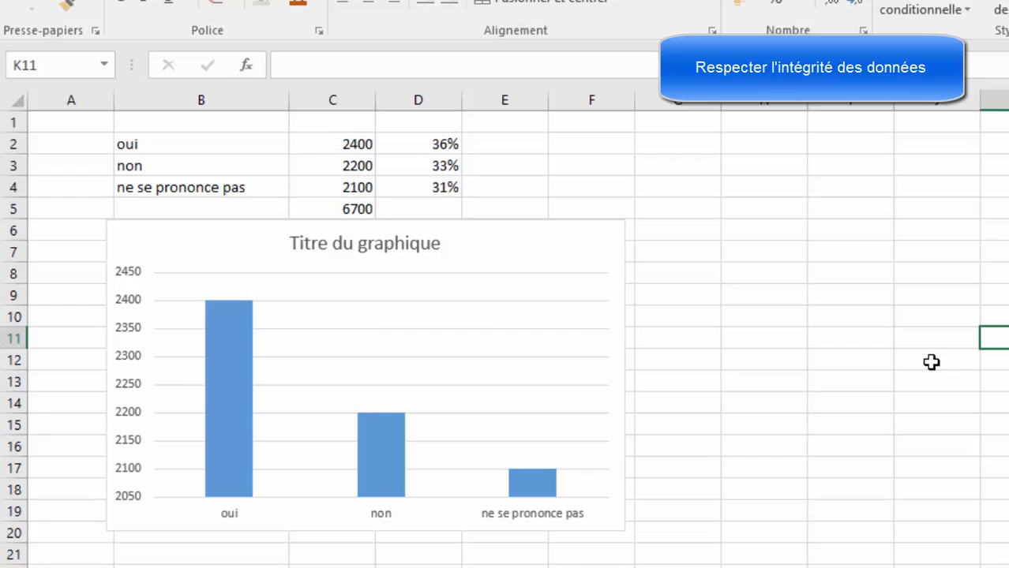
{"action": "left_click", "coordinate": [125, 506]}
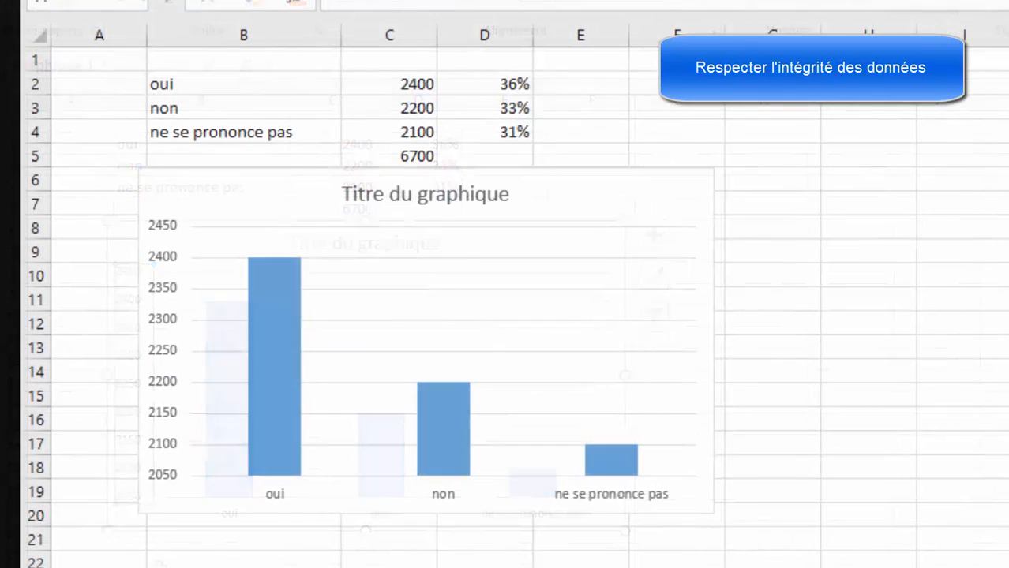
{"action": "left_click", "coordinate": [513, 86]}
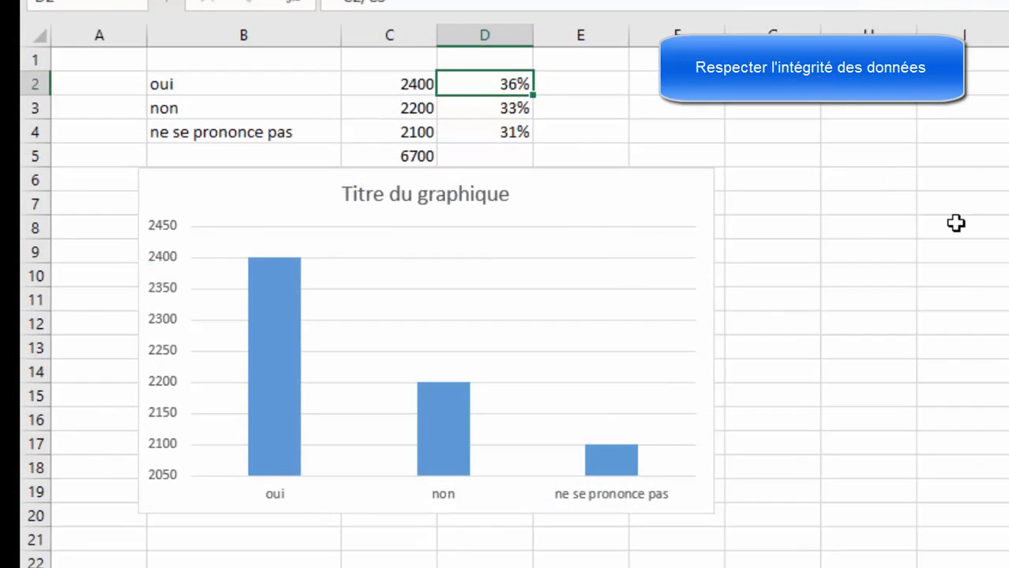
{"action": "left_click", "coordinate": [479, 111]}
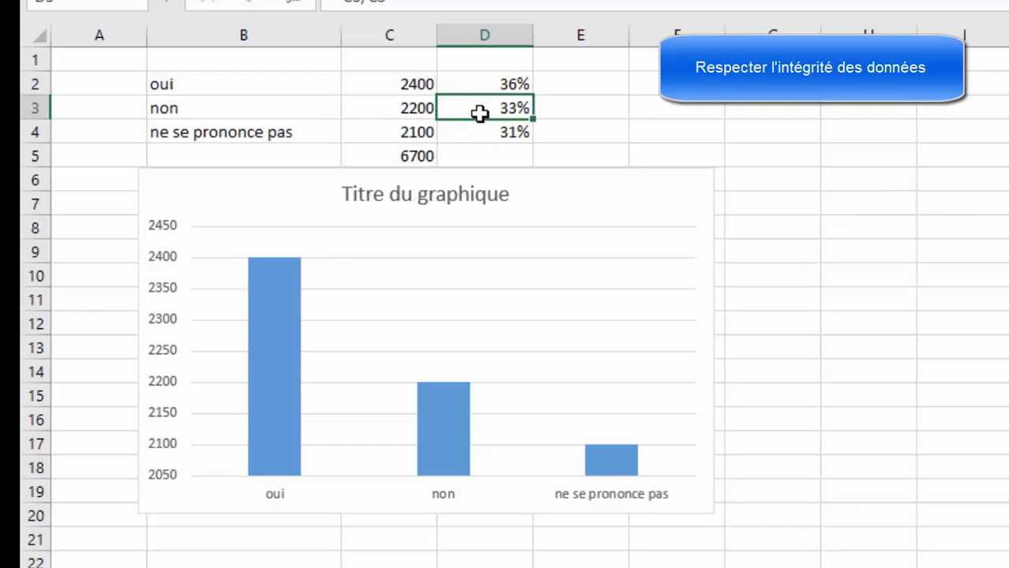
{"action": "left_click", "coordinate": [475, 136]}
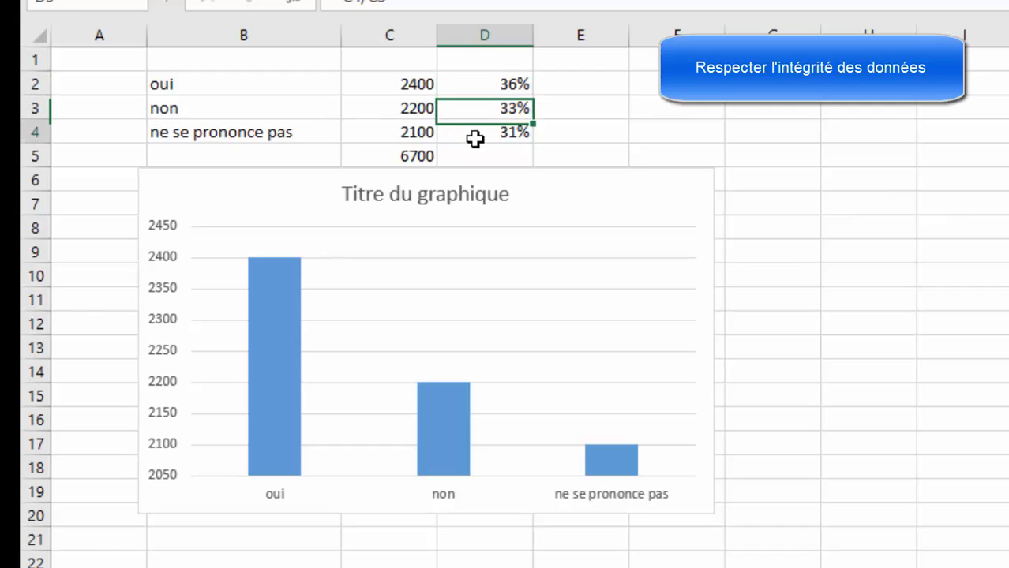
Step: Insert a second column chart from the survey data in B2:C4 on Feuil4, beside the existing chart
{"action": "left_click", "coordinate": [1008, 346]}
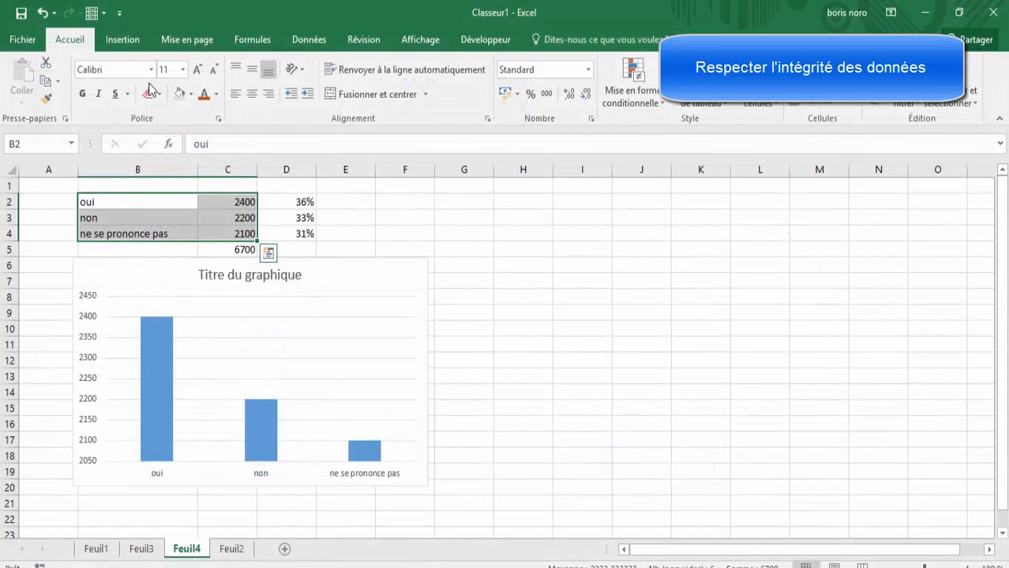
{"action": "left_click", "coordinate": [115, 42]}
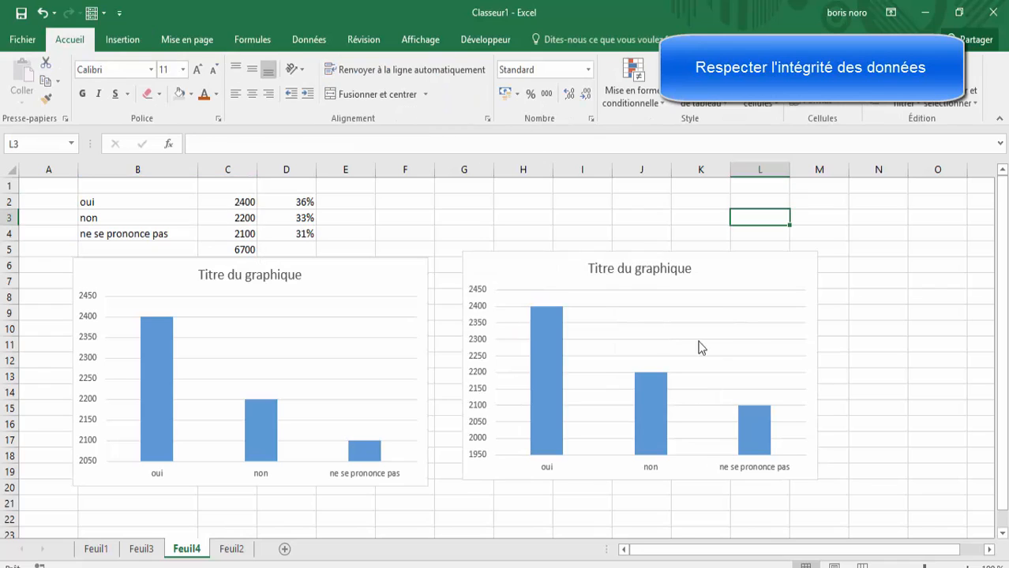
{"action": "key", "text": "Left"}
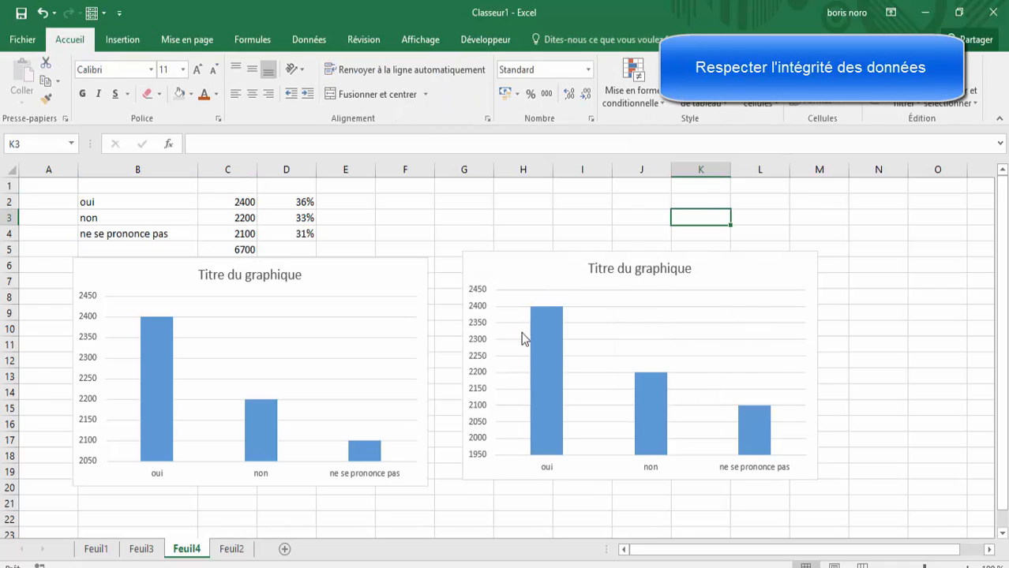
Step: Set the minimum bound of the second chart's vertical axis to 0
{"action": "left_click", "coordinate": [479, 315]}
{"action": "right_click", "coordinate": [479, 311]}
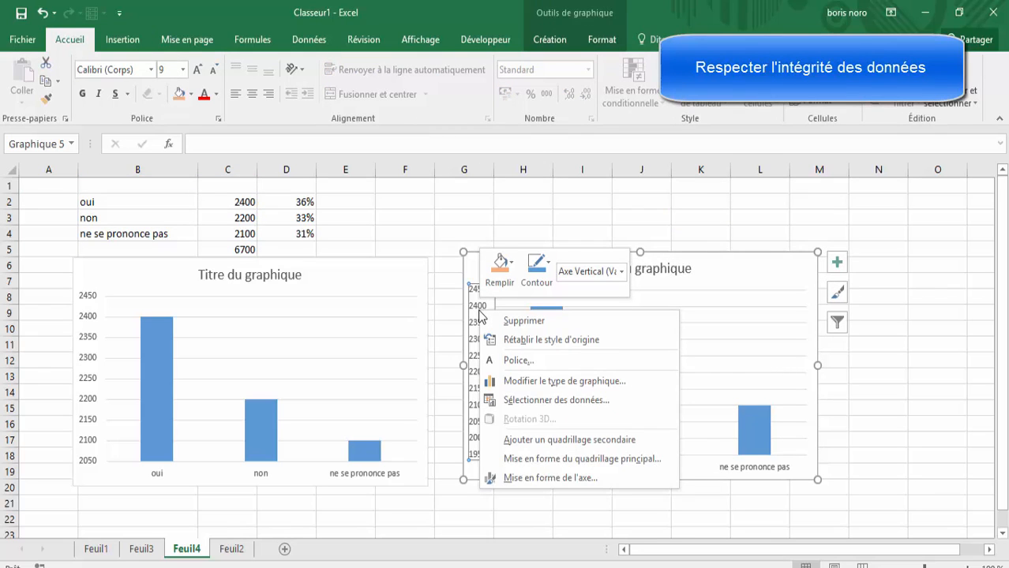
{"action": "left_click", "coordinate": [545, 486]}
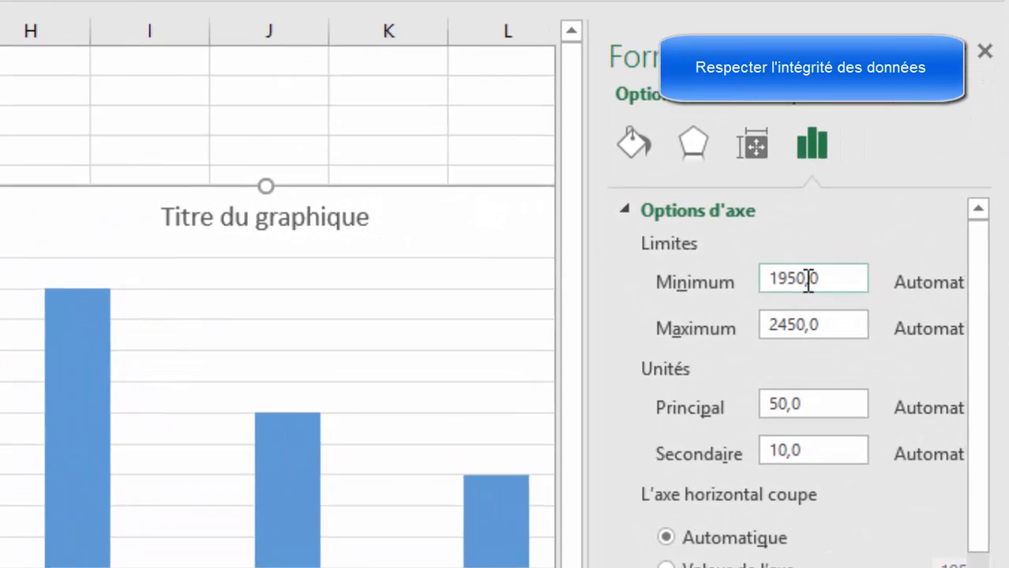
{"action": "left_click", "coordinate": [882, 296]}
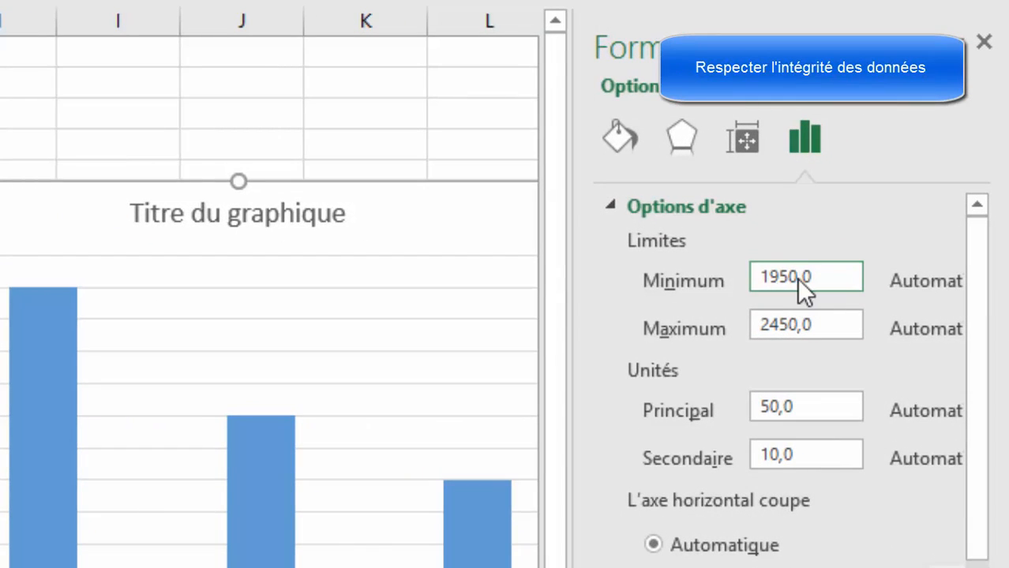
{"action": "key", "text": "BackSpace"}
{"action": "key", "text": "BackSpace"}
{"action": "type", "text": "00"}
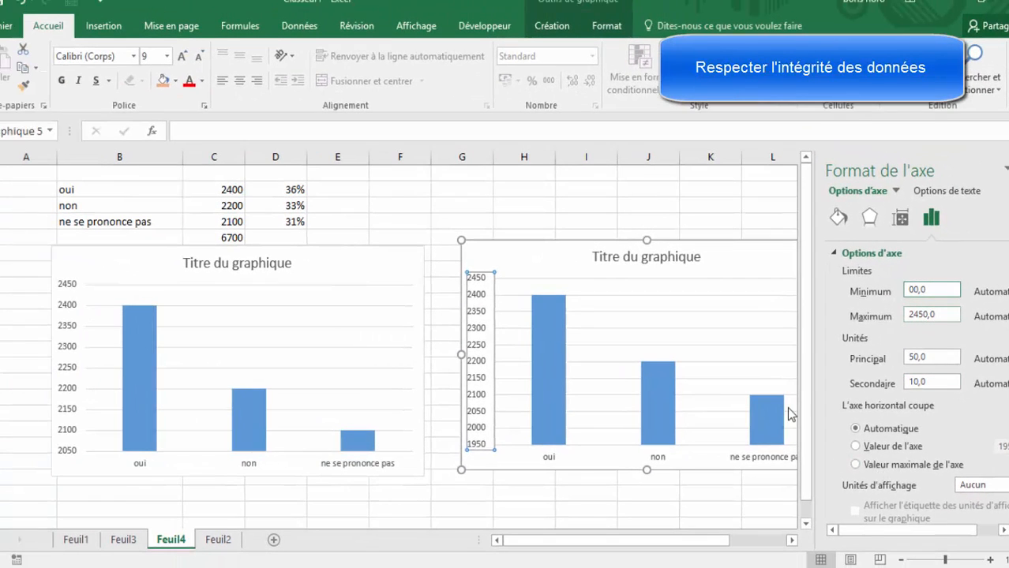
{"action": "left_click", "coordinate": [739, 210]}
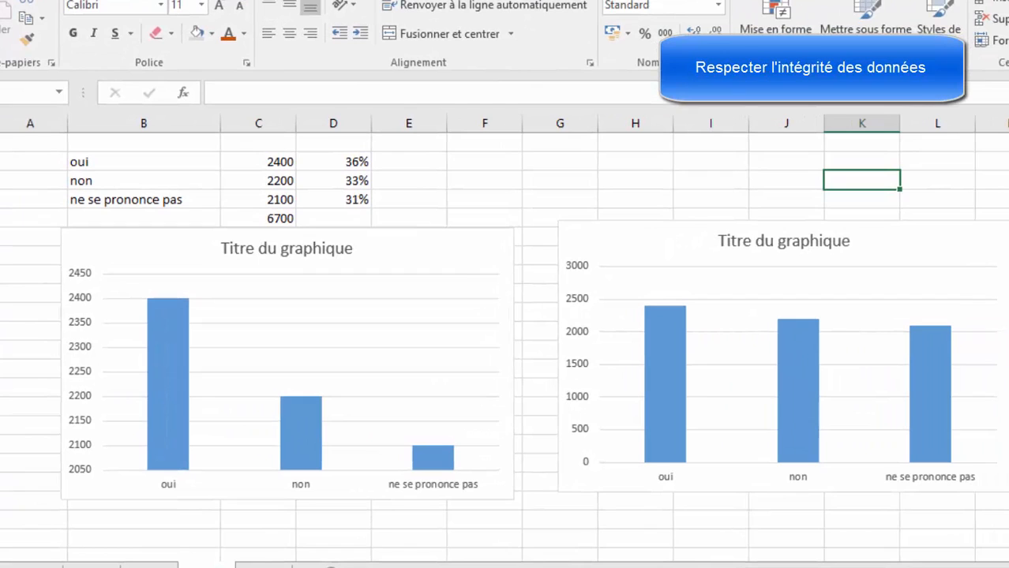
Step: Compare the oui, non and ne se prononce pas columns of the zero-based chart with those of the truncated-axis chart
{"action": "left_click", "coordinate": [1008, 332]}
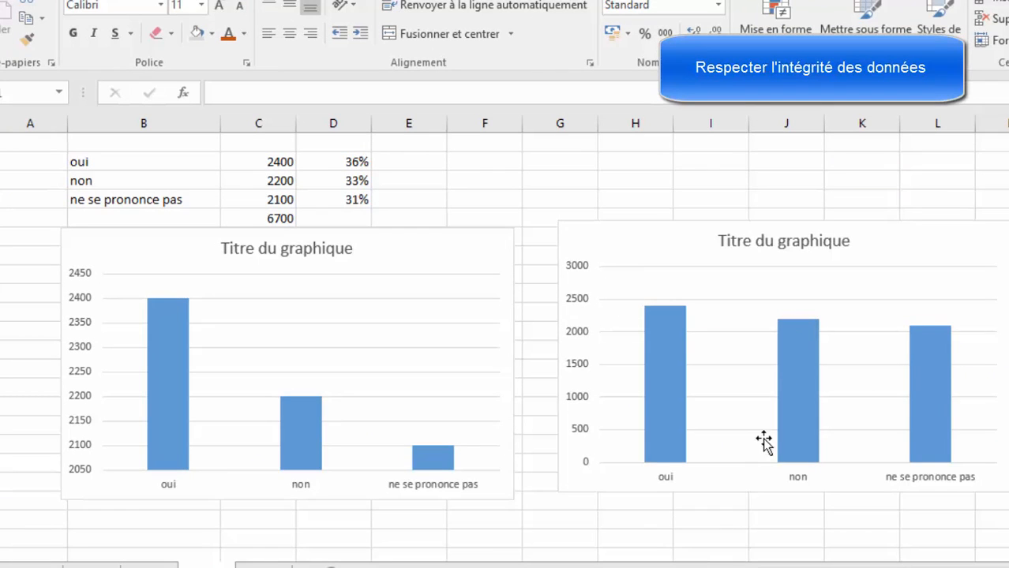
{"action": "left_click", "coordinate": [790, 428]}
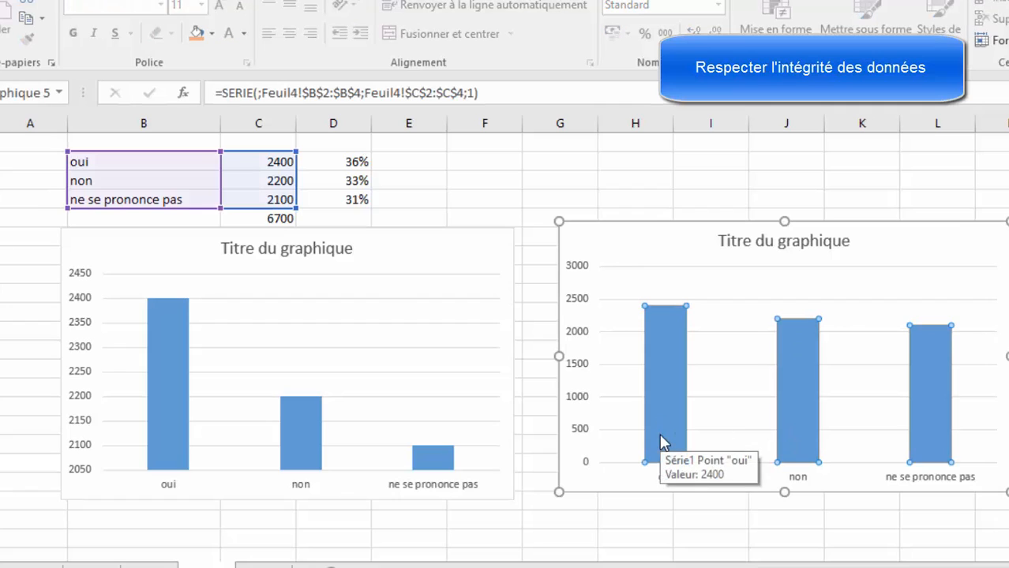
{"action": "left_click", "coordinate": [539, 537]}
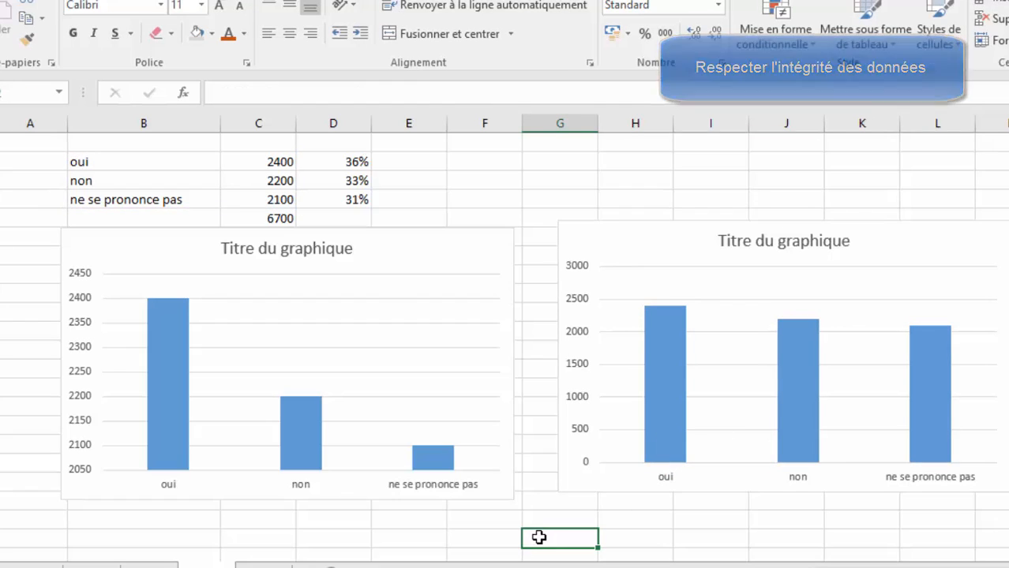